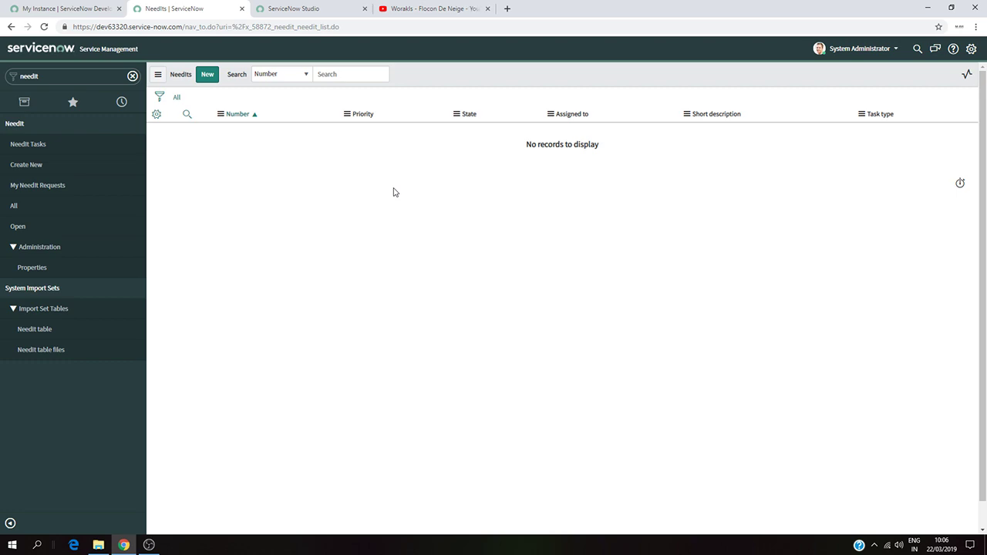
- Filter the navigator for "system impo" and open Load Data under System Import Sets
double_click(56, 75)
key("BackSpace")
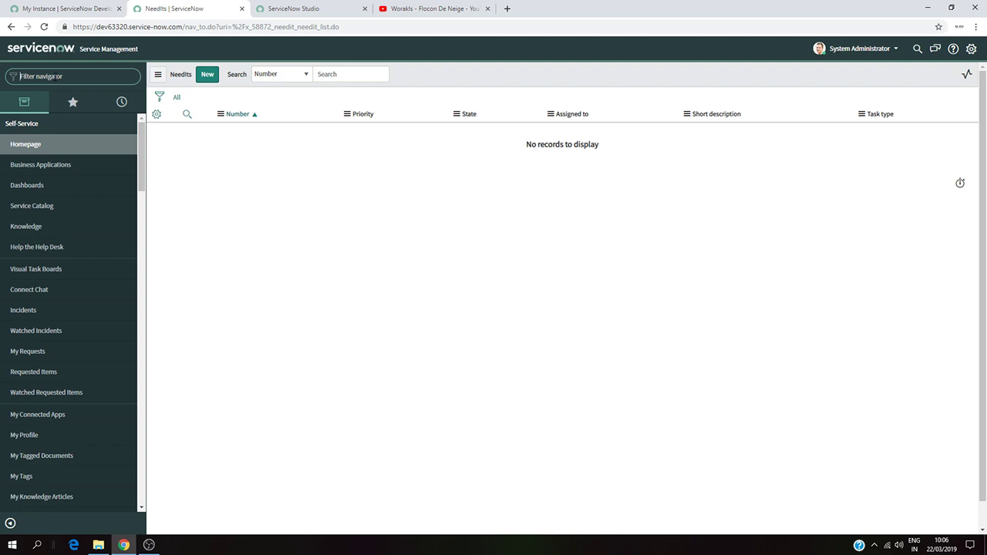
type("system")
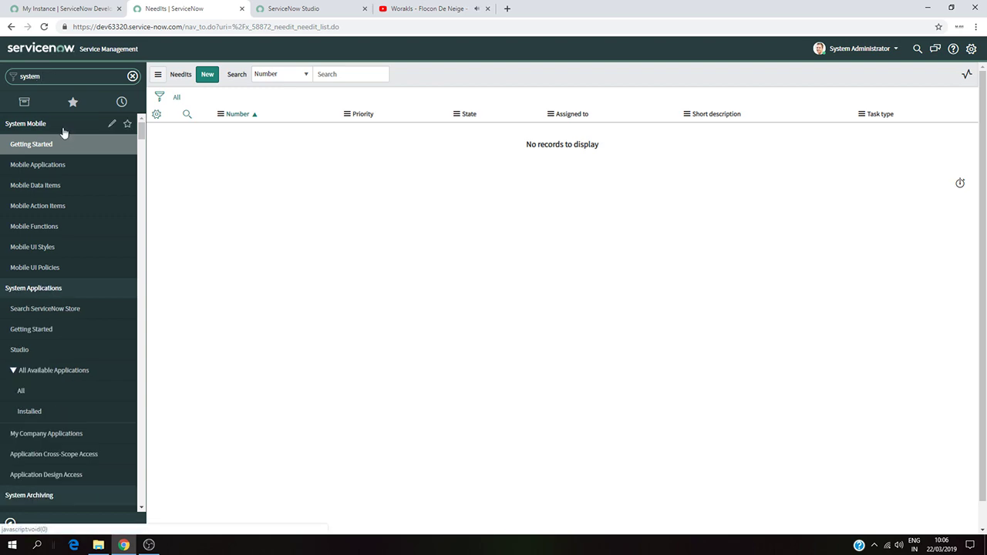
type("impo")
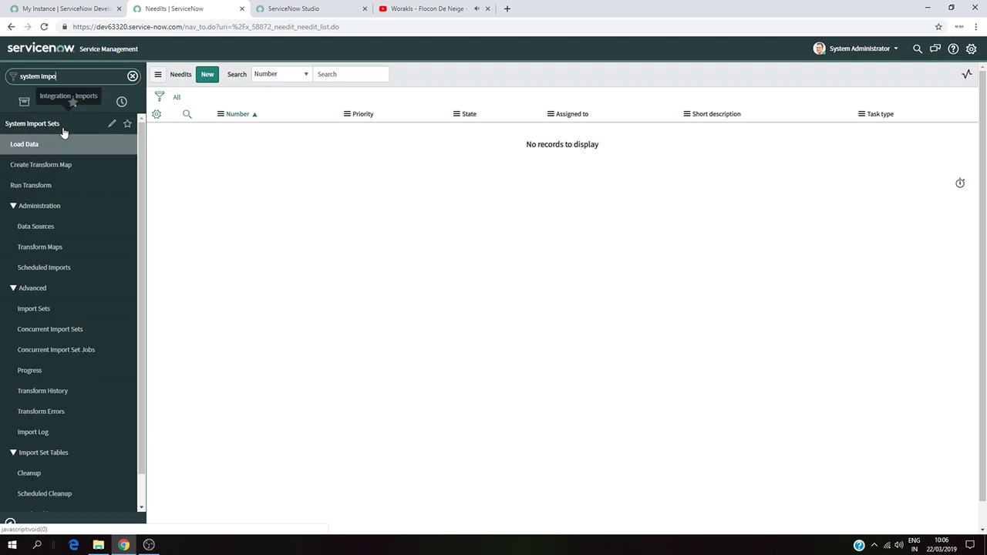
left_click(28, 145)
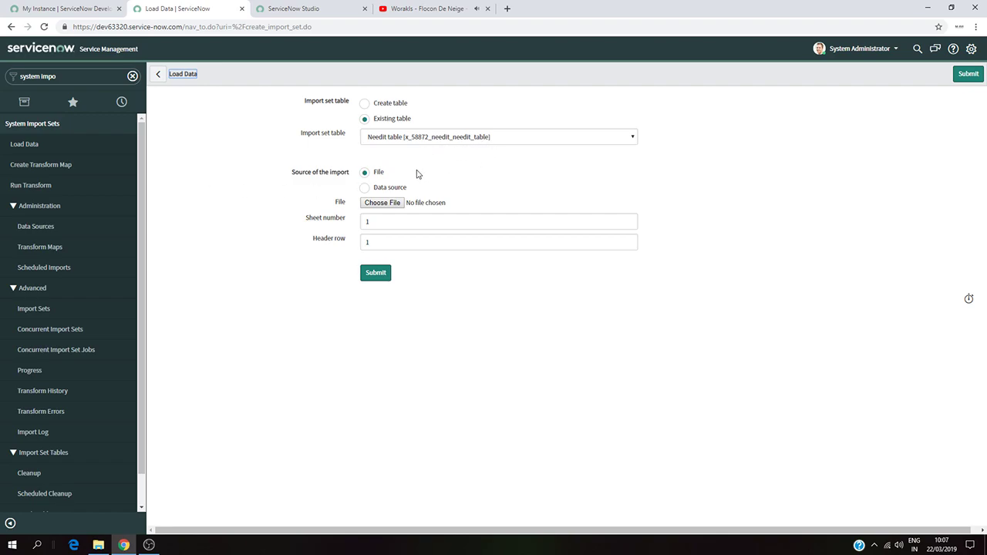
- Load the needitimportdata file into the existing Needit table import set table, keeping sheet number 1 and header row 1
left_click(382, 203)
left_click(347, 85)
double_click(347, 85)
left_click(378, 274)
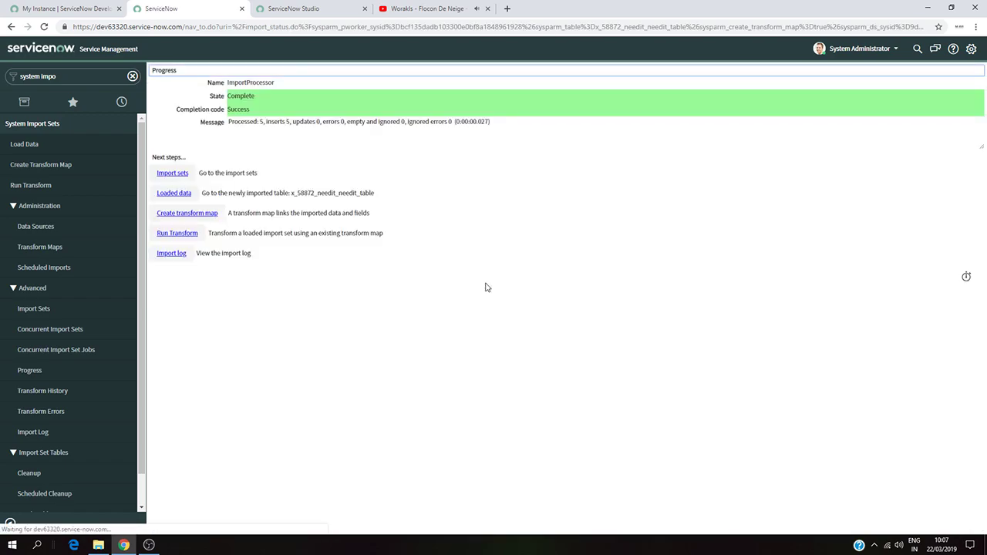
- Minimize the open windows and open the needitimportdata spreadsheet and the Excelfile picture from the desktop
left_click(928, 7)
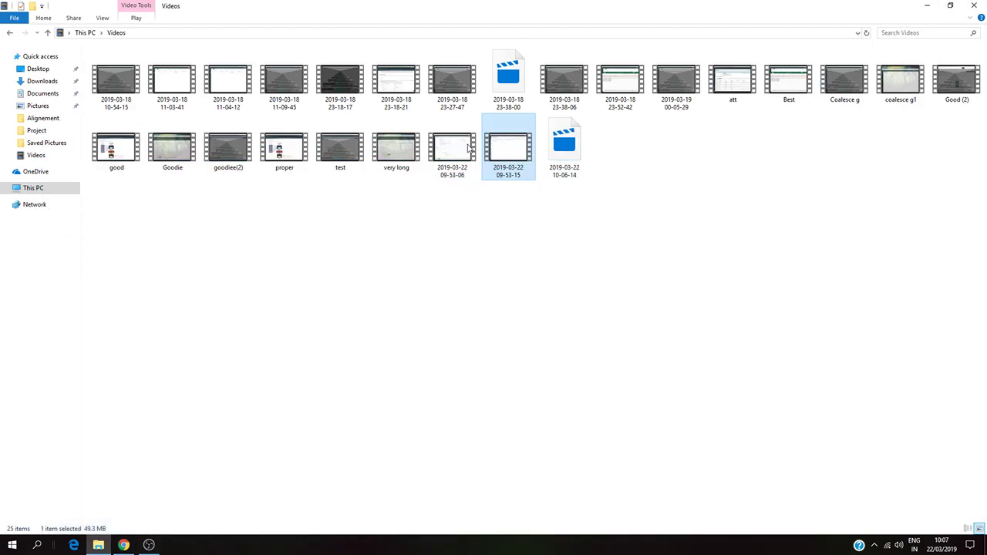
left_click(926, 5)
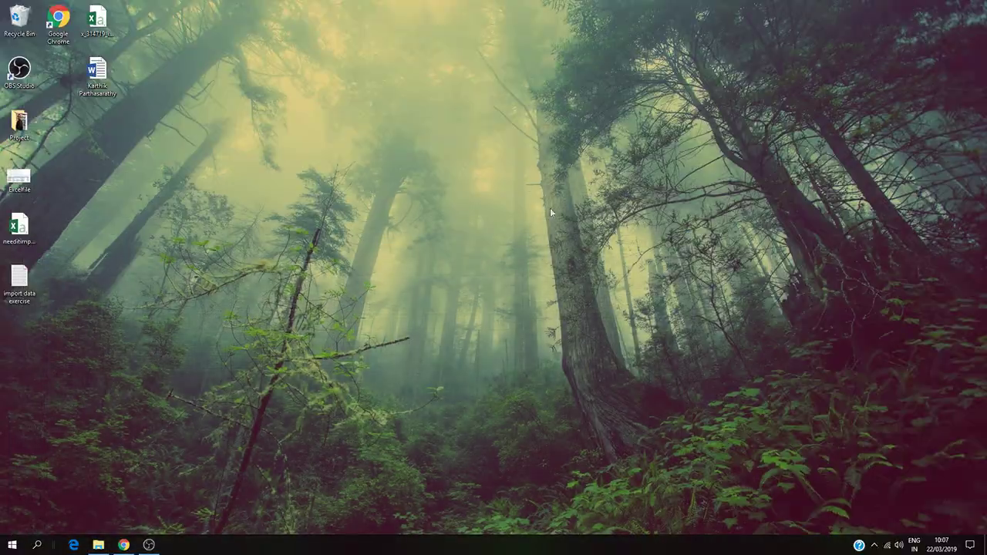
double_click(32, 224)
double_click(18, 179)
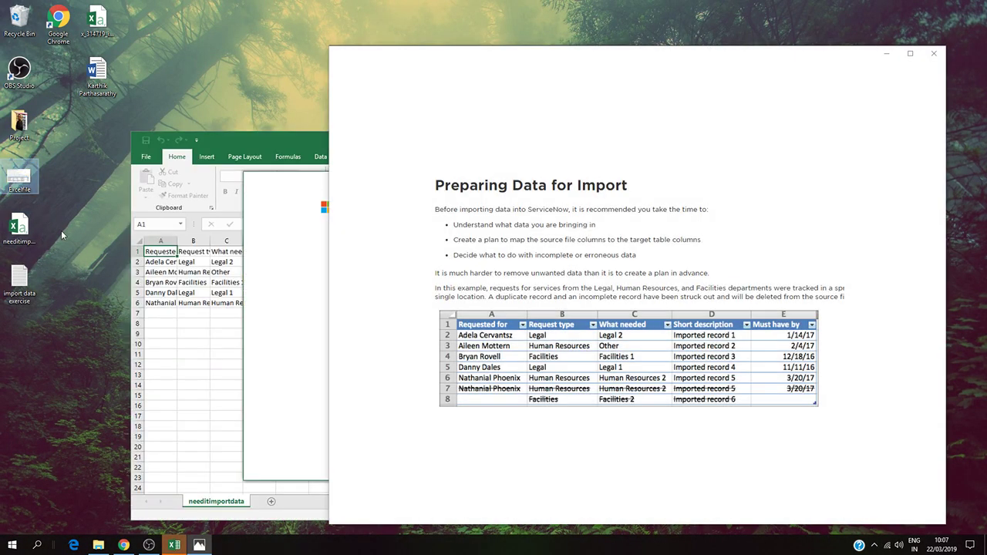
- Return to ServiceNow in Chrome, run the transform on the loaded import set with map1, and open its transform history
left_click(124, 545)
left_click(179, 233)
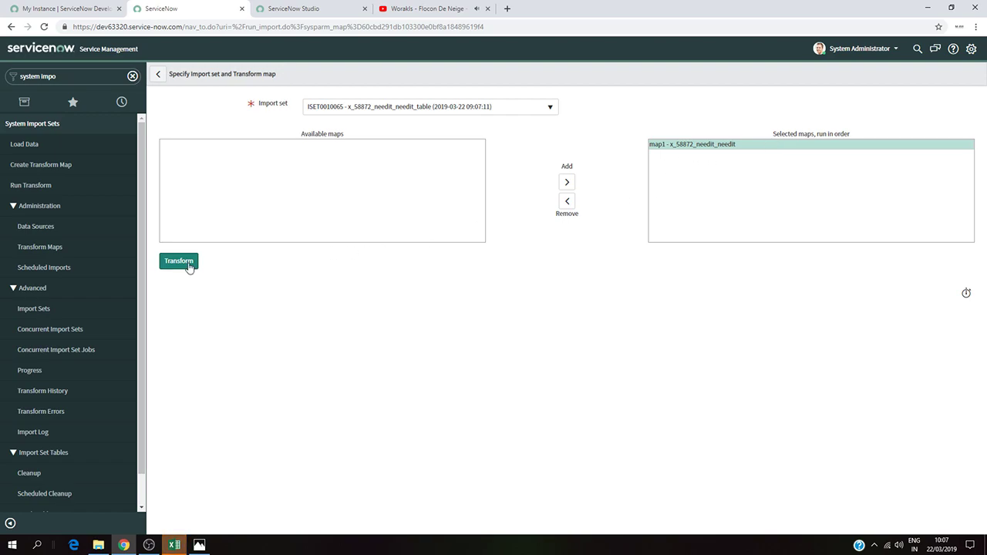
left_click(185, 264)
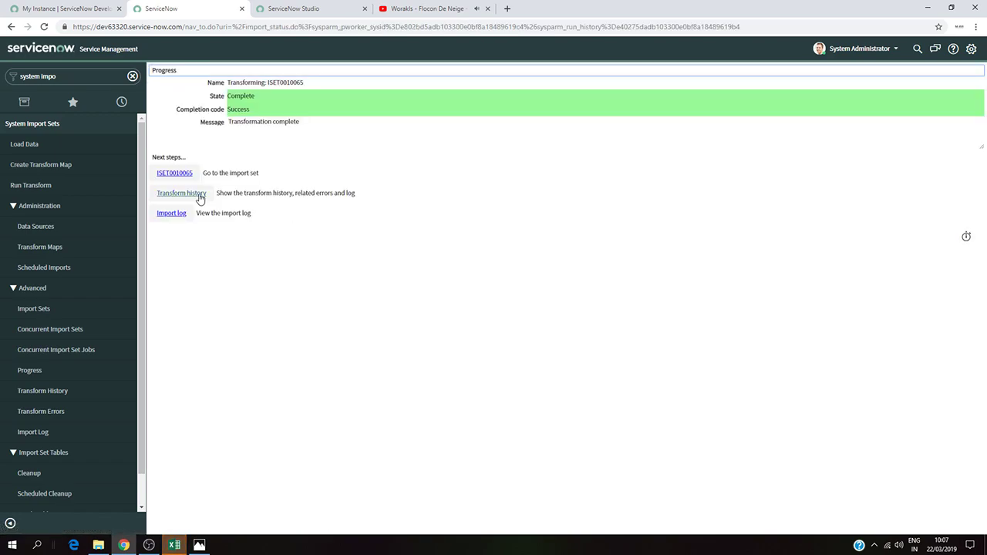
left_click(197, 193)
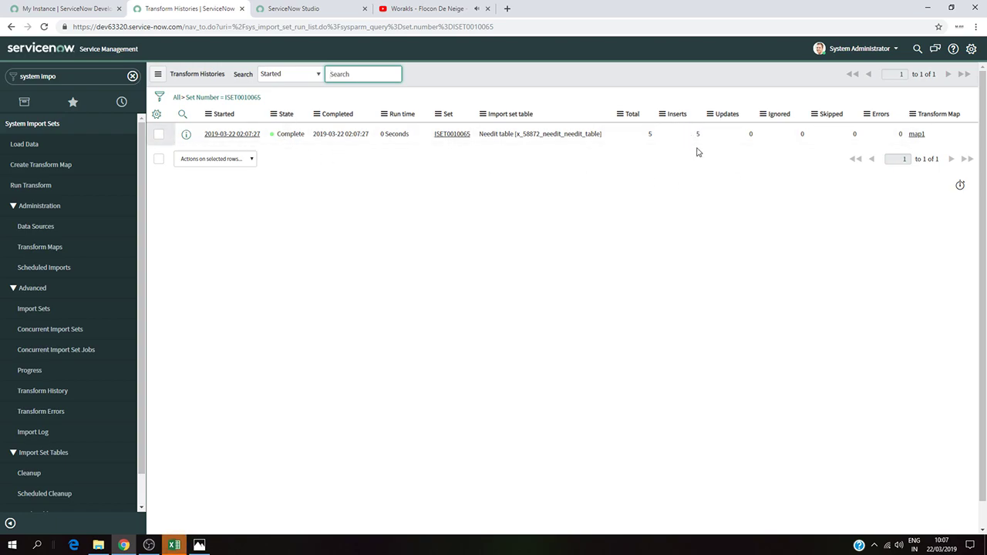
- Filter the navigator for "needit" and open the list of all NeedIt records
left_click(100, 77)
key("BackSpace")
type("needit")
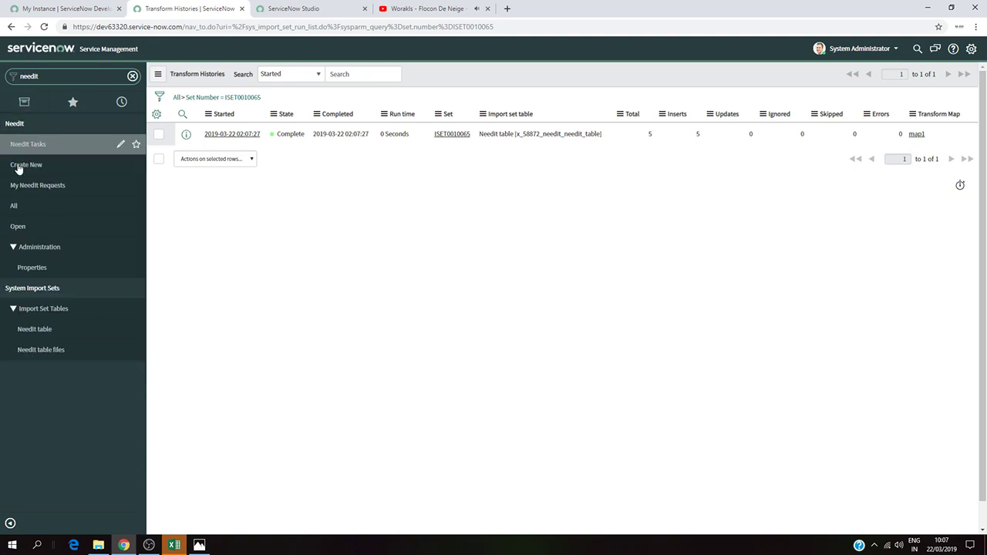
left_click(31, 206)
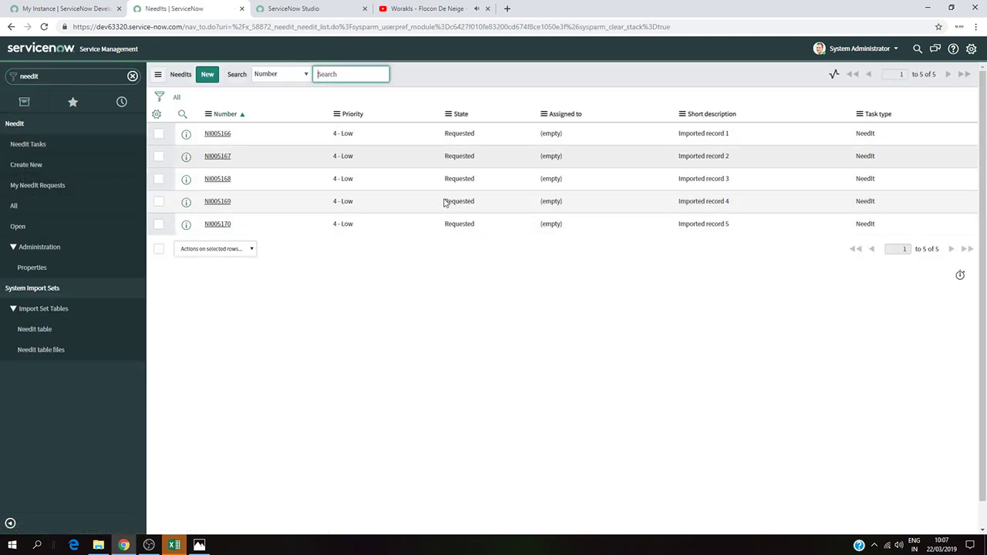
- Switch to the needitimportdata workbook in Excel and place it below the NeedIt list to compare the source rows with the records
left_click(176, 546)
key("Escape")
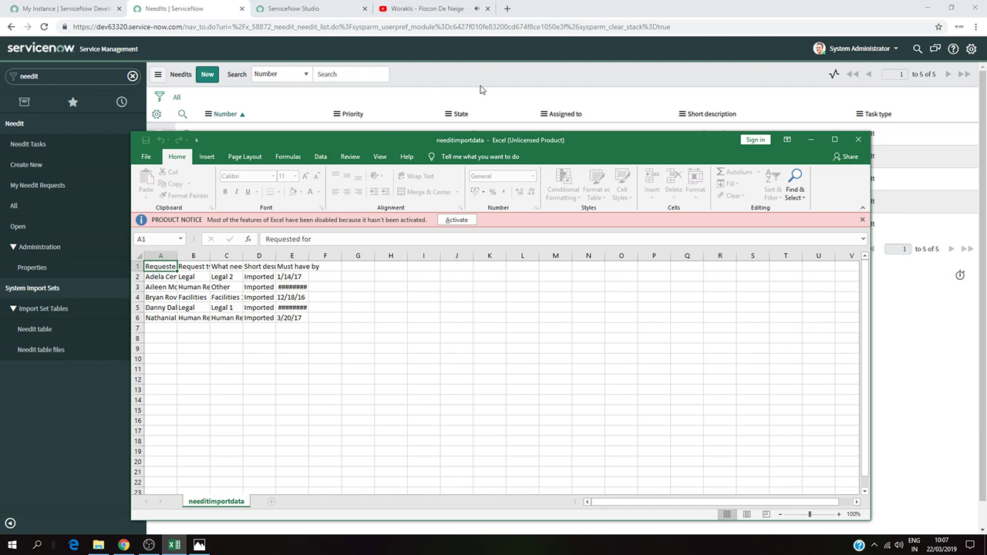
left_click_drag(551, 149, 563, 246)
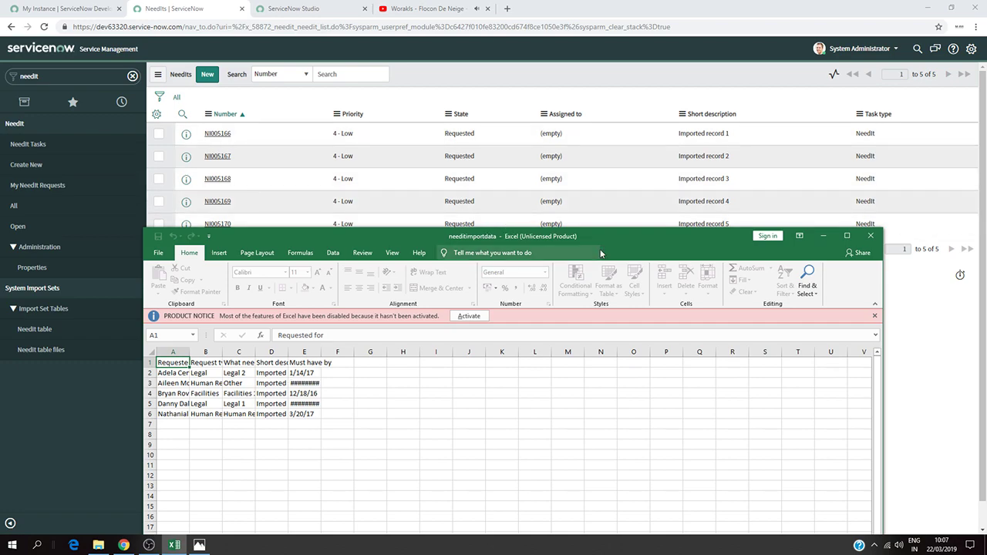
left_click_drag(604, 243, 610, 276)
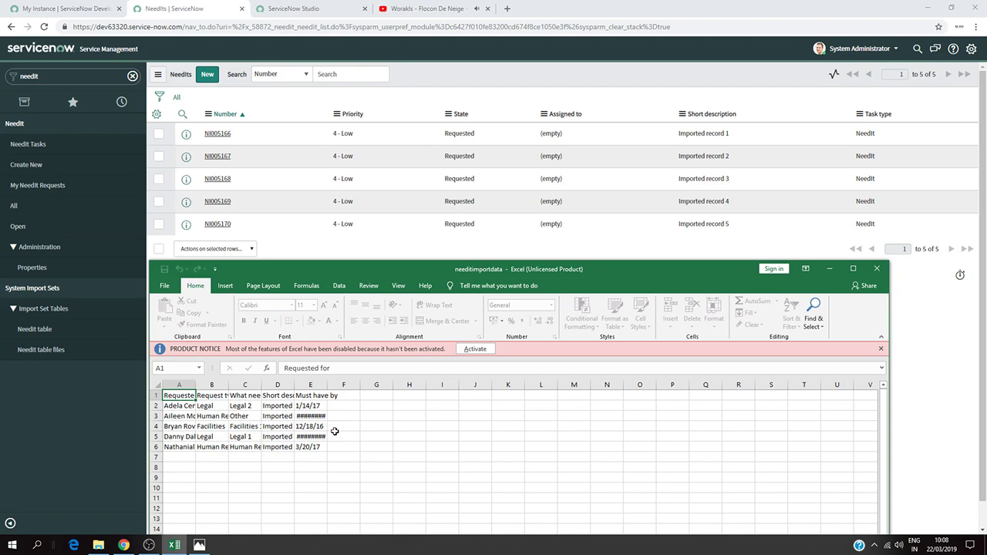
- Open the NeedIt record described as "Imported record 1" and set When needed to 2019-03-23
left_click(408, 139)
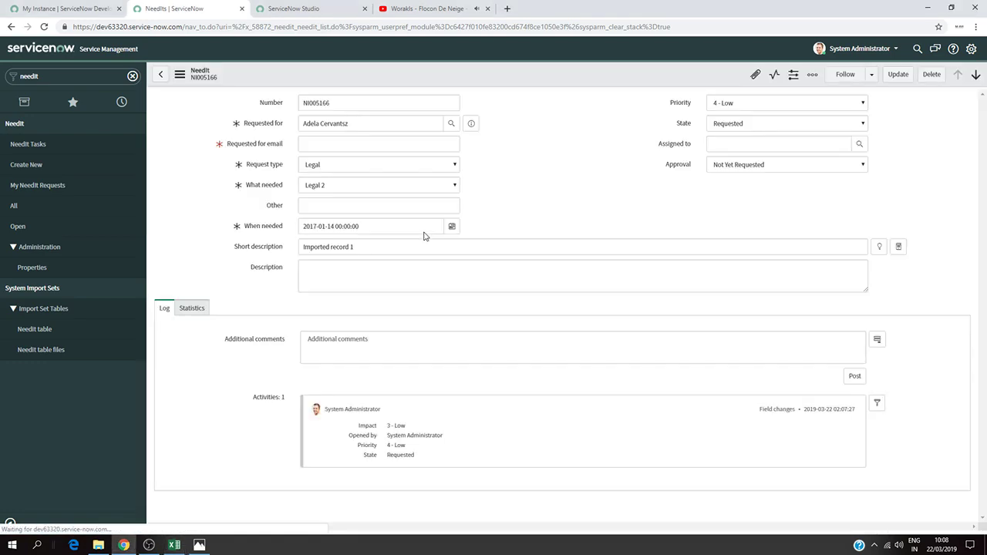
left_click(450, 207)
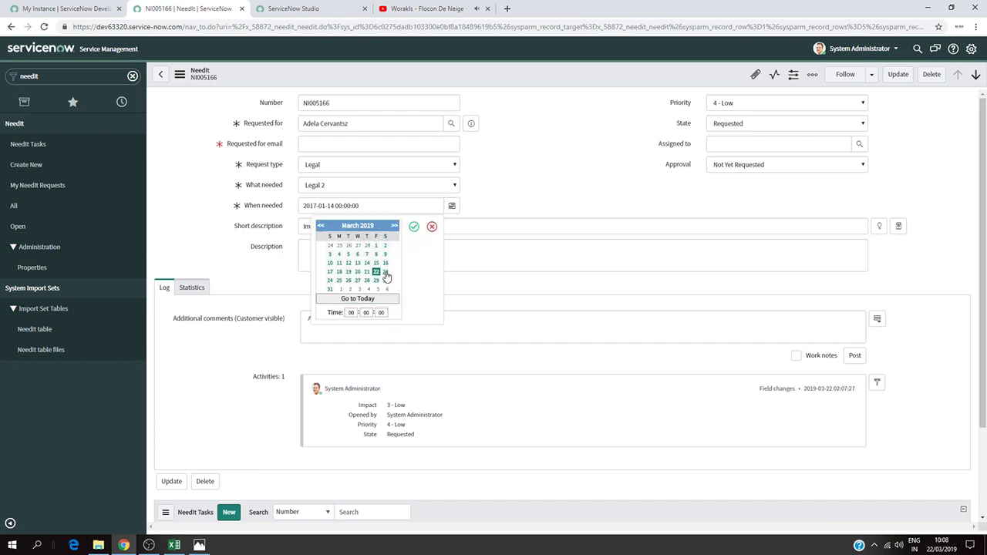
left_click(385, 272)
left_click(414, 226)
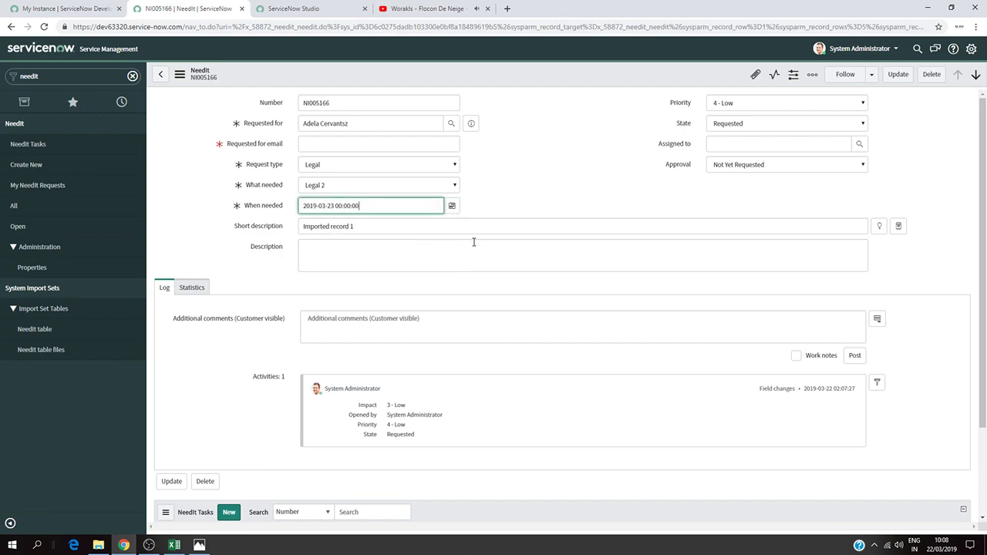
- Fill in the requester's email on Imported record 1, copy the address, and save the record
left_click(345, 145)
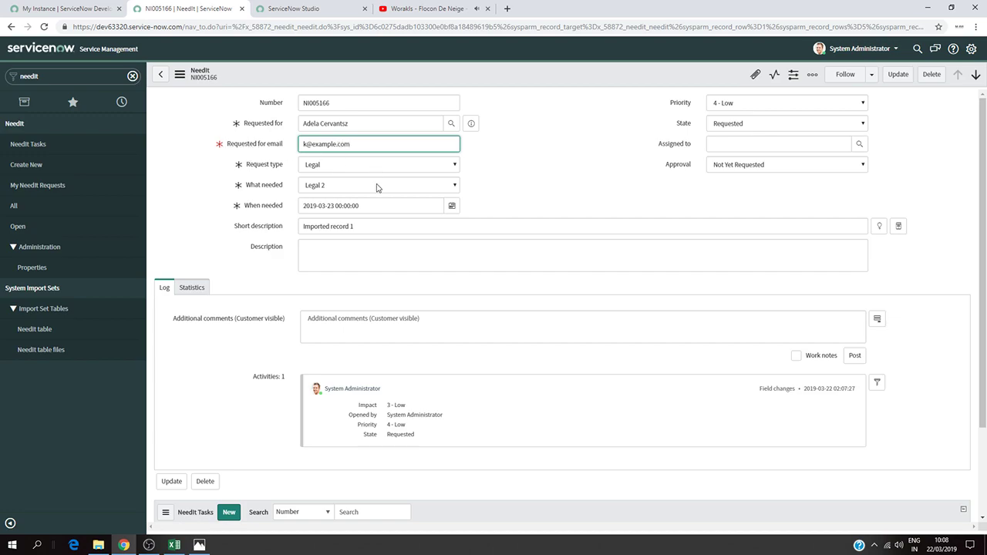
left_click_drag(354, 143, 249, 151)
key("ctrl+c")
left_click(898, 74)
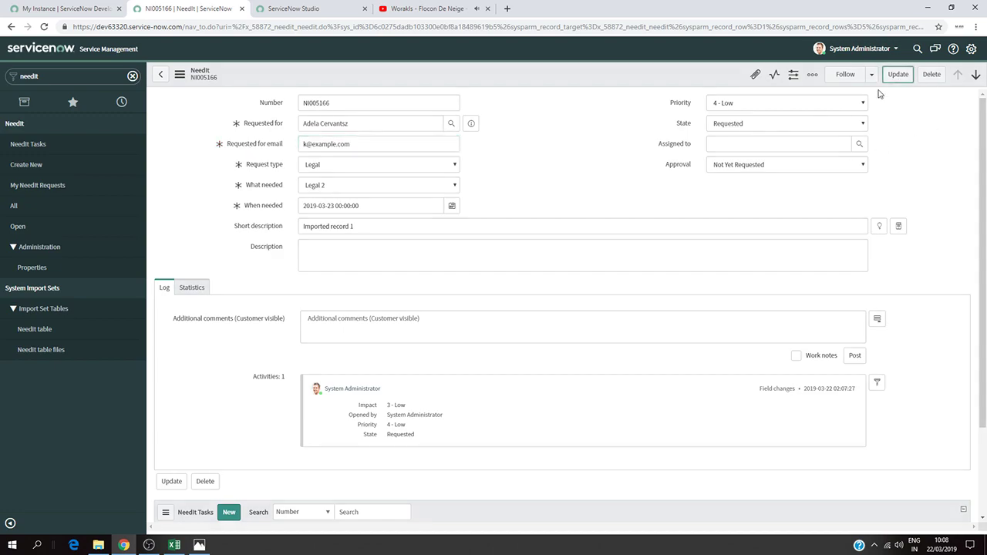
- Open Imported record 2, paste the copied address as the requester's email, and set What needed to Human Resources 1
left_click(220, 156)
left_click(339, 146)
key("ctrl+v")
left_click(424, 188)
left_click(357, 195)
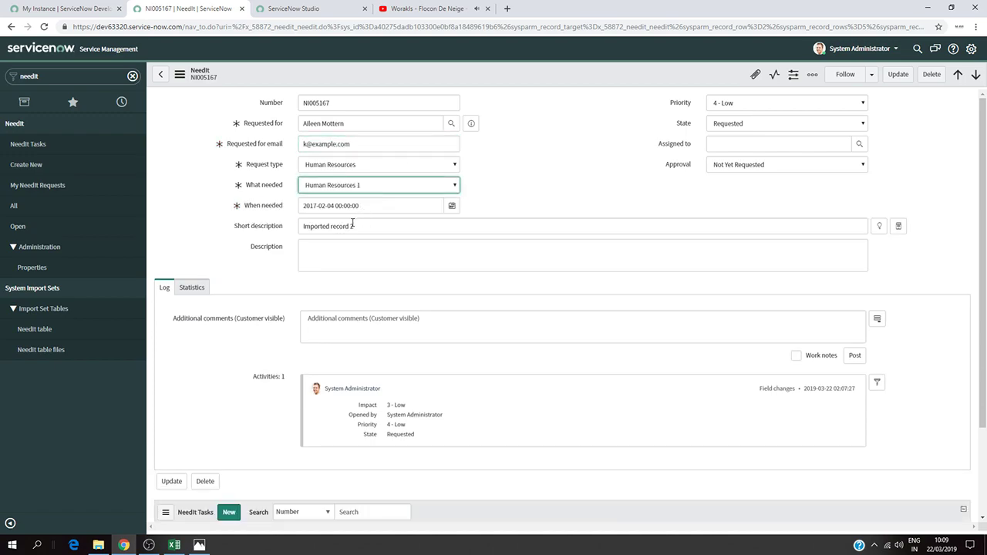
- Set When needed to 2019-03-23 on Imported record 2 and save the record
left_click(452, 206)
left_click(372, 299)
left_click(386, 272)
left_click(414, 226)
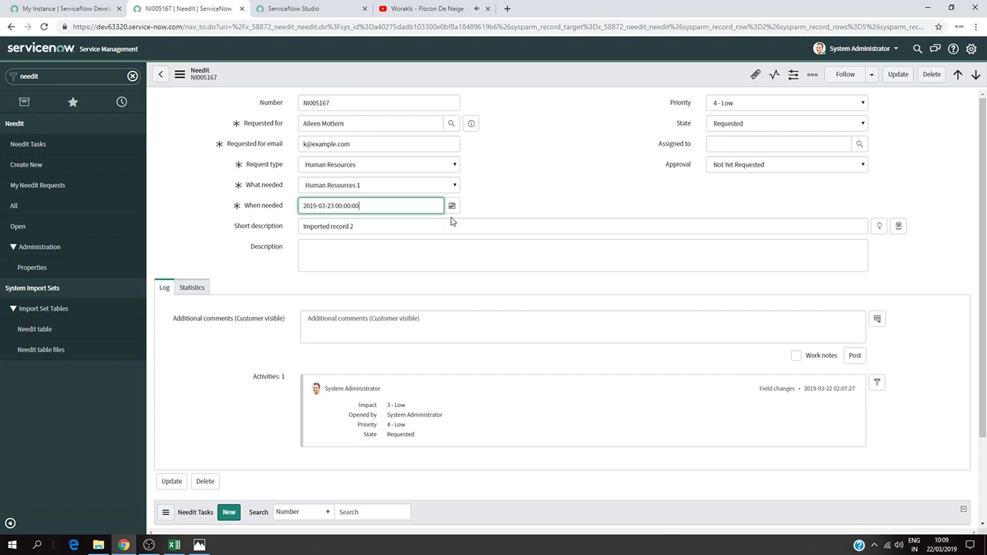
left_click(898, 74)
- On Imported record 3, paste the requester's email, set When needed to 2019-03-23, and save the record
left_click(223, 179)
left_click(333, 145)
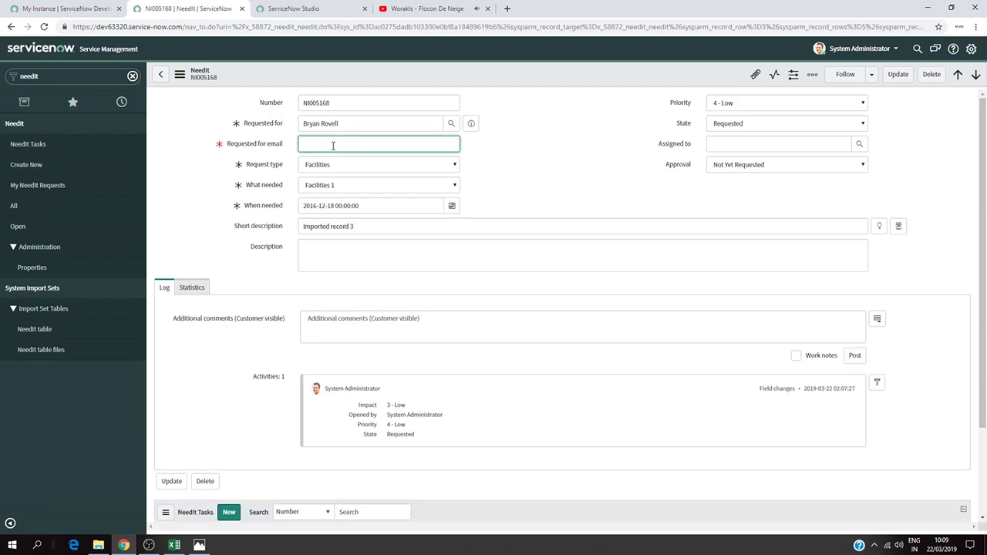
key("ctrl+v")
left_click(452, 206)
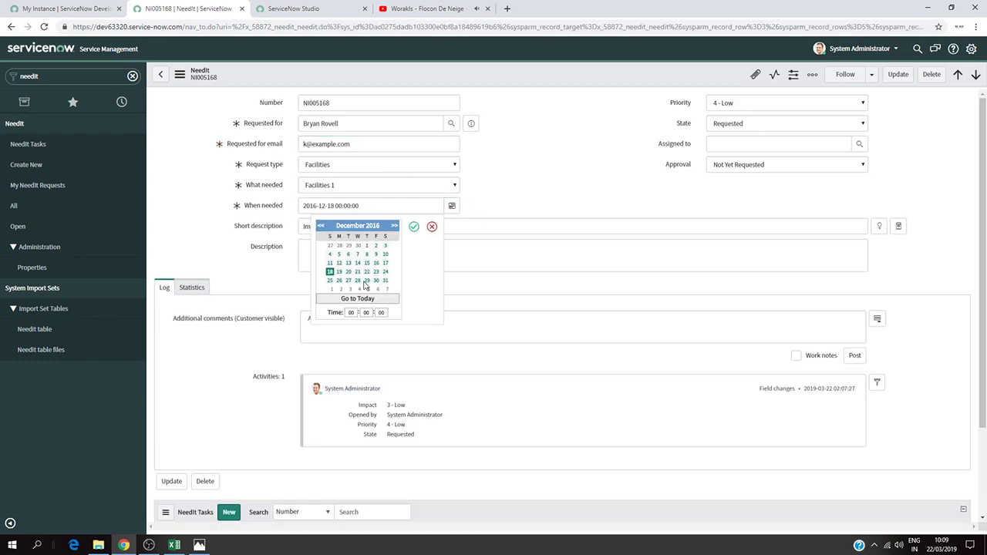
left_click(386, 273)
left_click(414, 226)
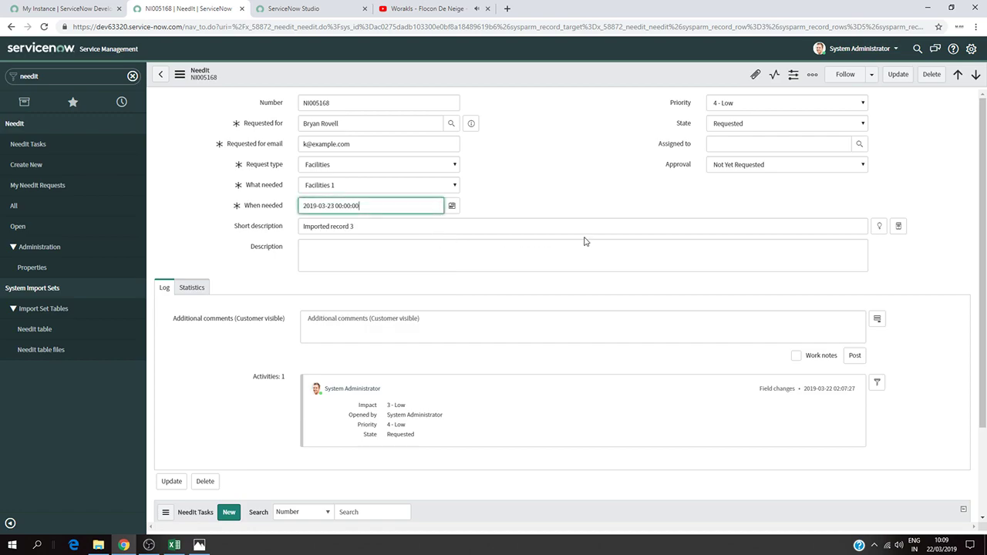
left_click(898, 74)
- On Imported record 4, paste the requester's email, set When needed to 2019-03-23, and save the record
left_click(222, 203)
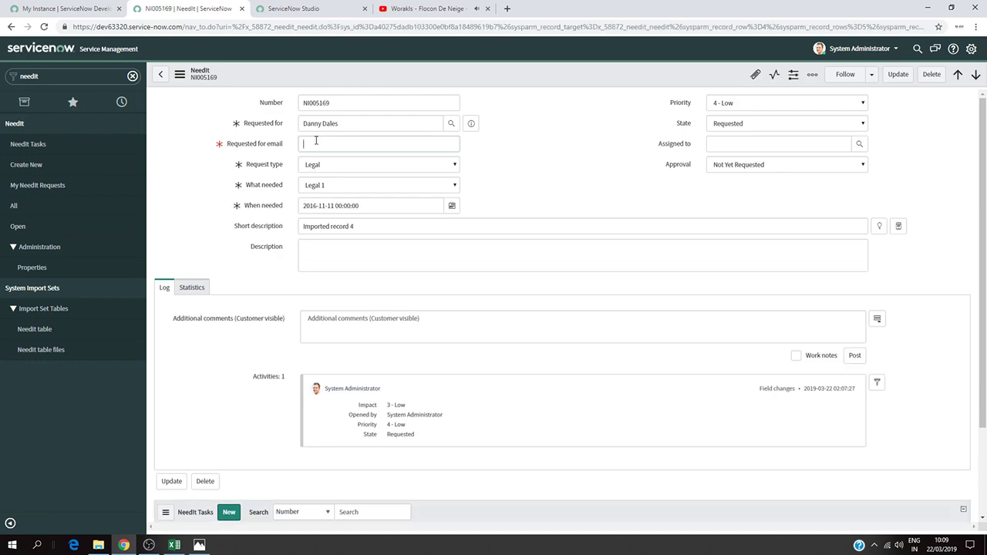
left_click(316, 143)
key("ctrl+v")
left_click(452, 205)
left_click(358, 299)
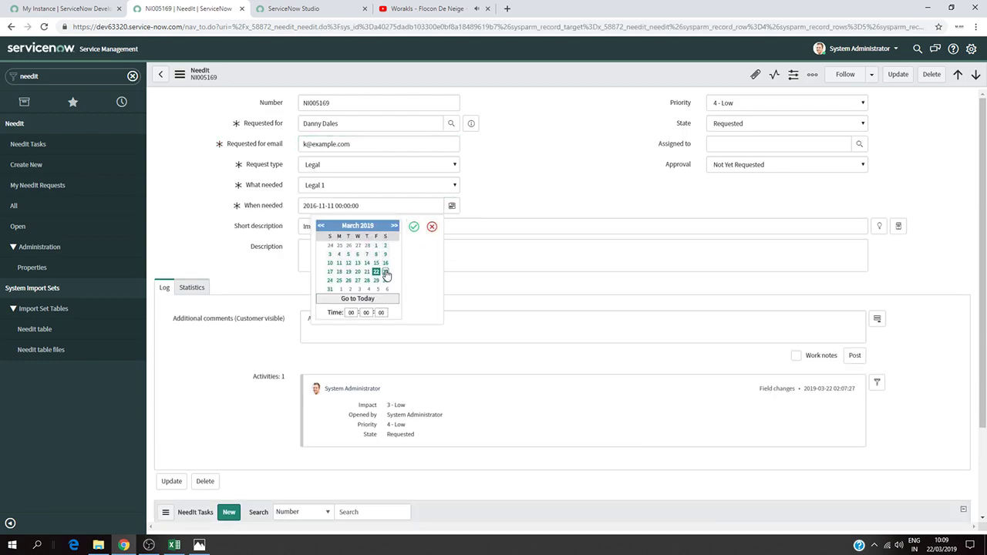
left_click(386, 271)
left_click(413, 226)
left_click(898, 74)
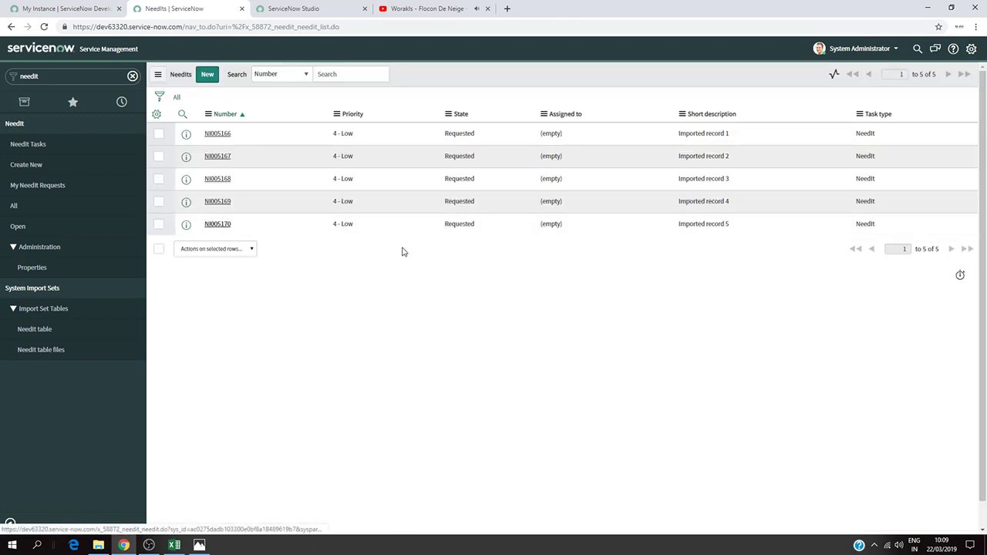
- On Imported record 5, paste the requester's email, set When needed to 2019-03-23, and save the record
left_click(218, 223)
left_click(320, 147)
key("ctrl+v")
left_click(451, 207)
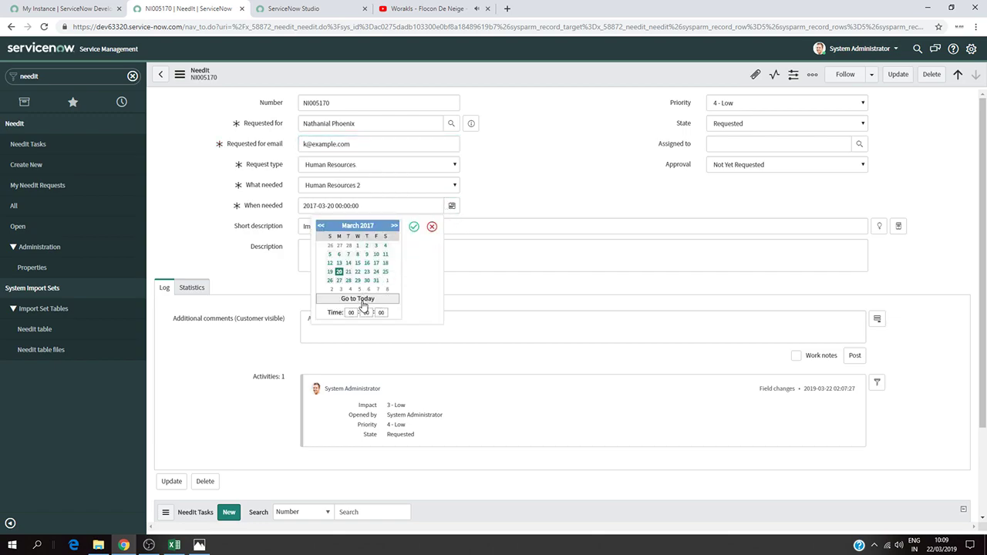
left_click(364, 300)
left_click(385, 272)
left_click(414, 226)
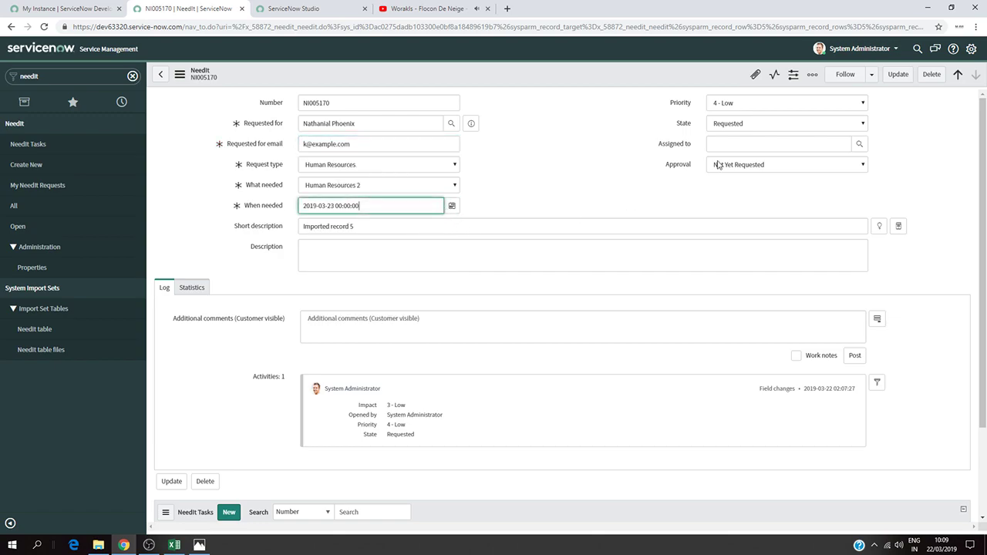
left_click(897, 75)
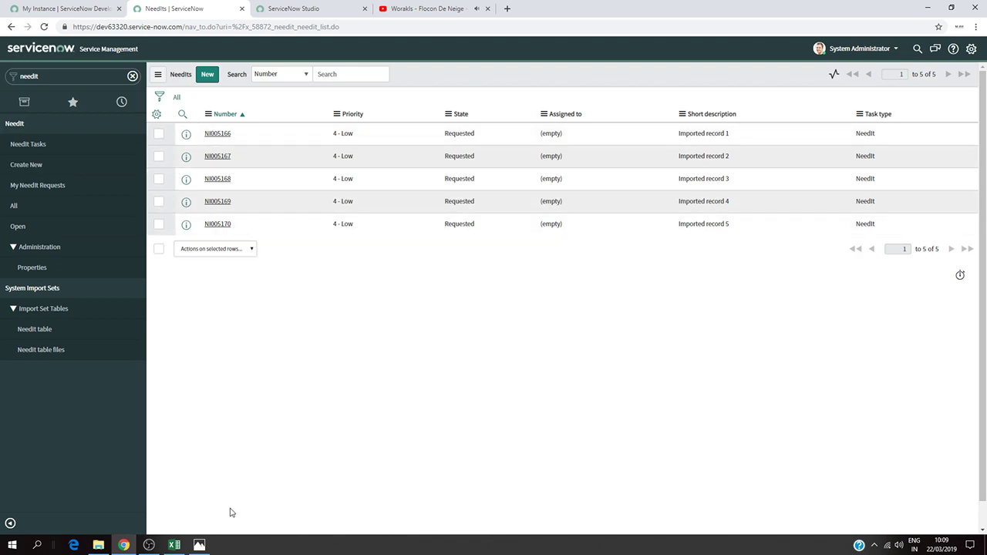
- Review the source table in the Excelfile picture, including the struck-out rows, and return to the NeedIt list
left_click(200, 545)
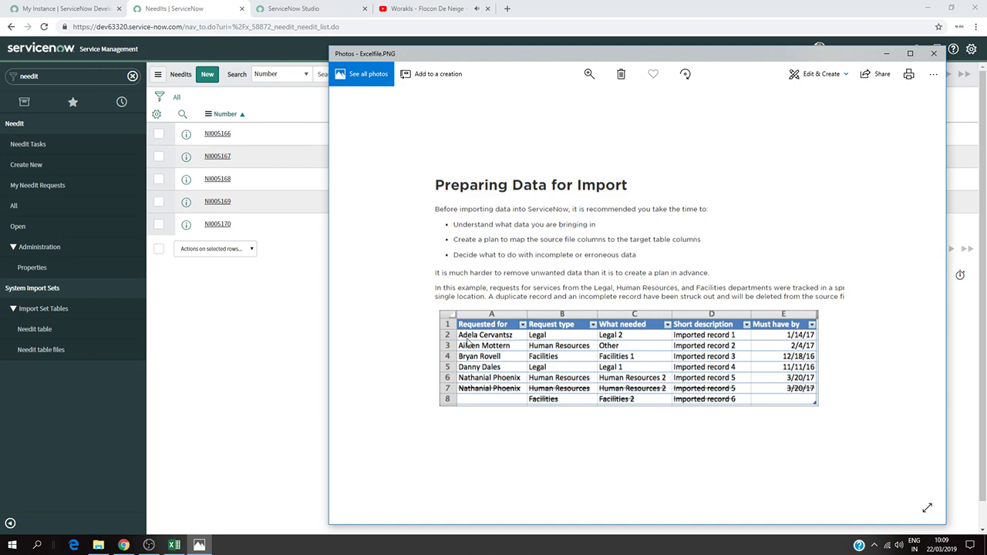
left_click(241, 351)
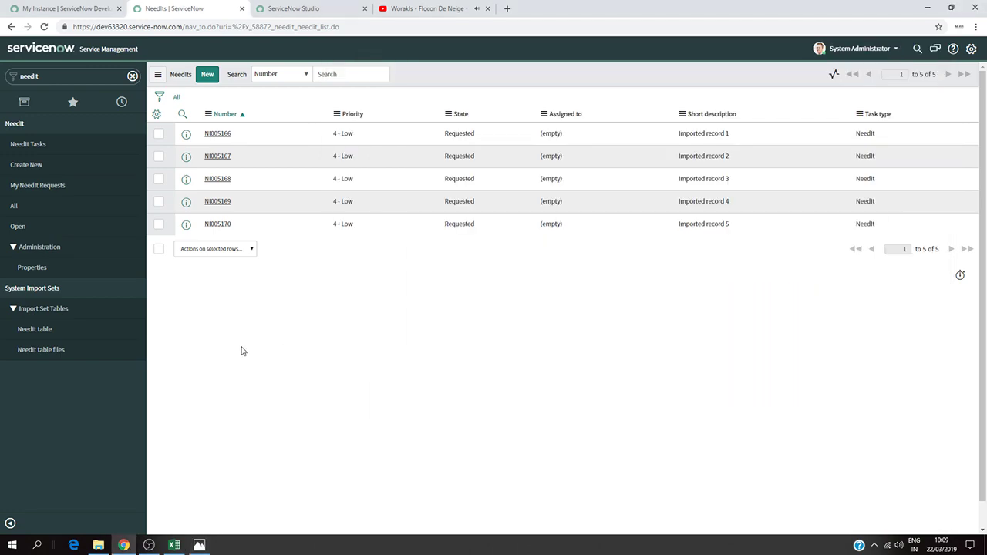
- Close the open Studio session, filter the navigator for "stu", and launch Studio again
left_click(54, 75)
key("BackSpace")
left_click(324, 9)
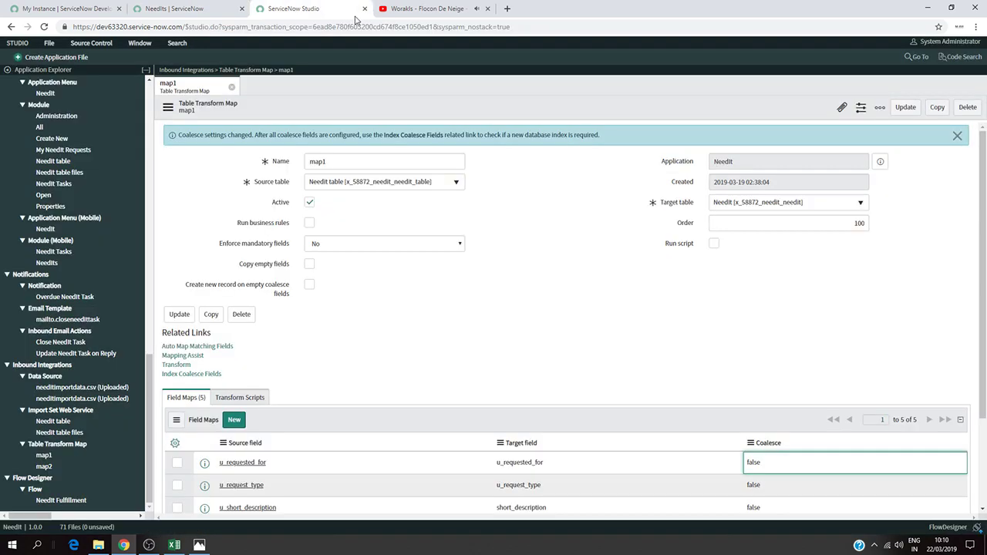
left_click(365, 11)
left_click(174, 8)
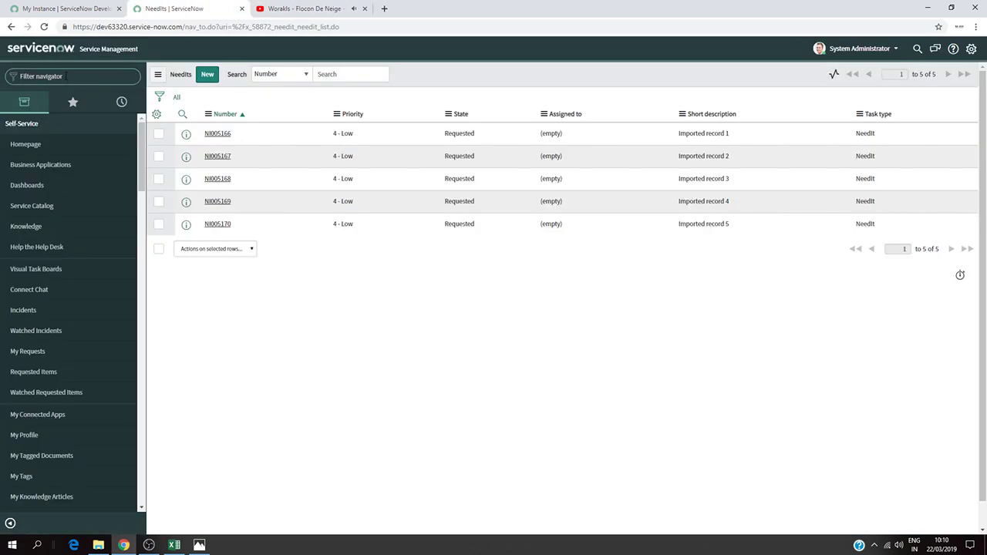
type("su")
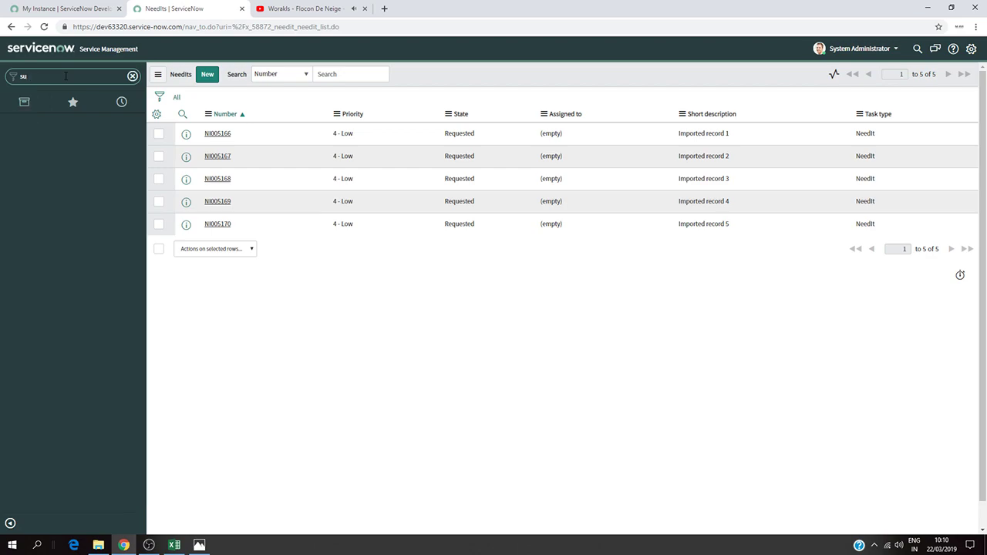
key("BackSpace")
type("stu")
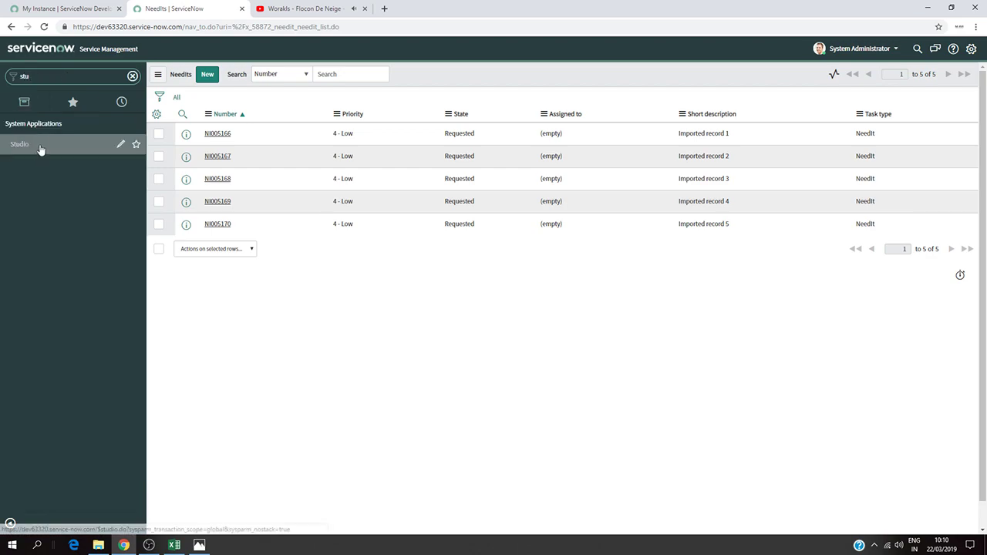
left_click(41, 149)
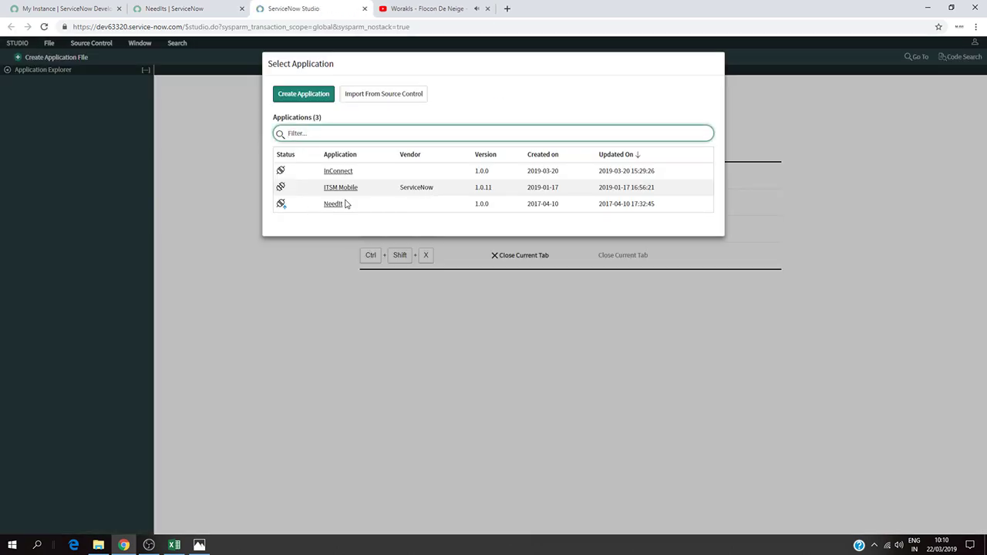
- Select the NeedIt application in Studio and open the table transform map map1
left_click(337, 206)
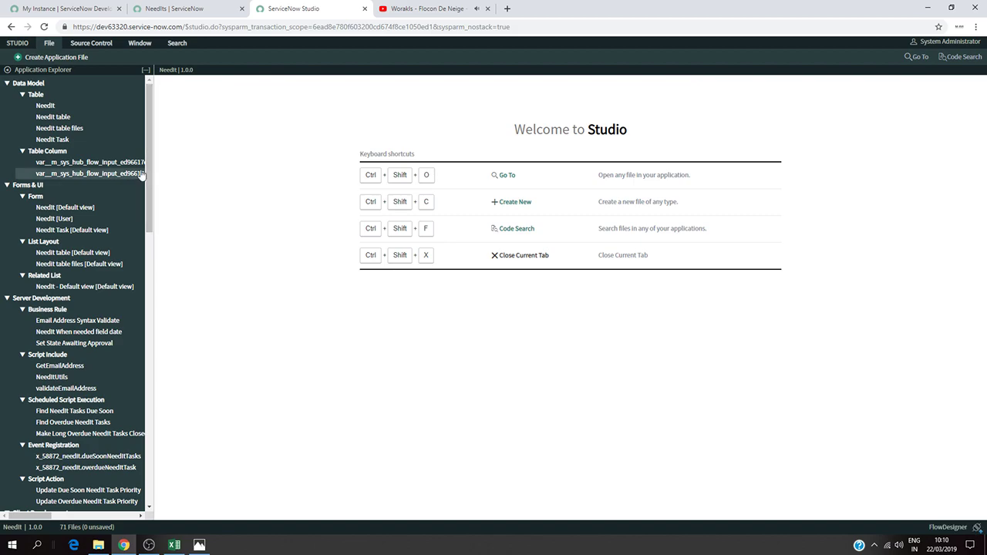
scroll(131, 309, "down", 10)
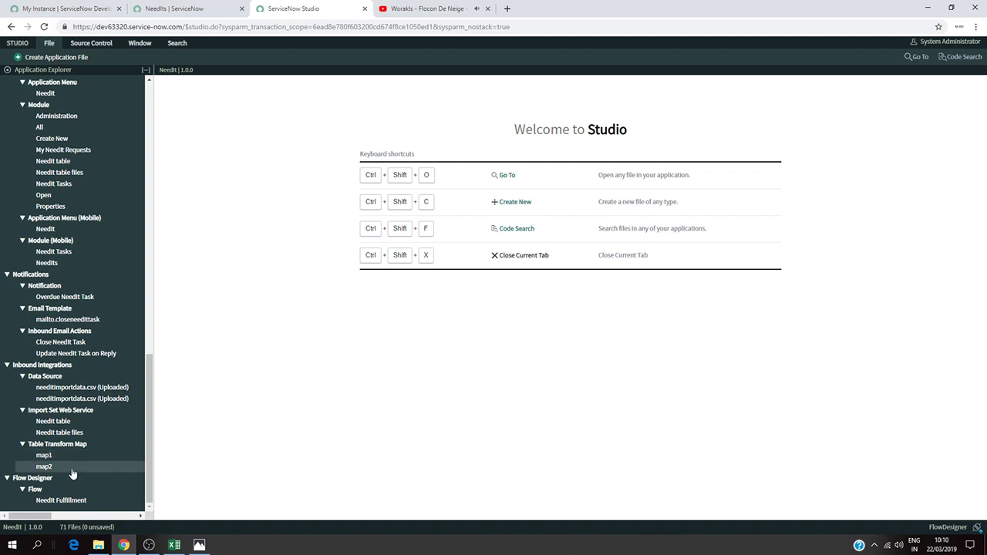
left_click(112, 459)
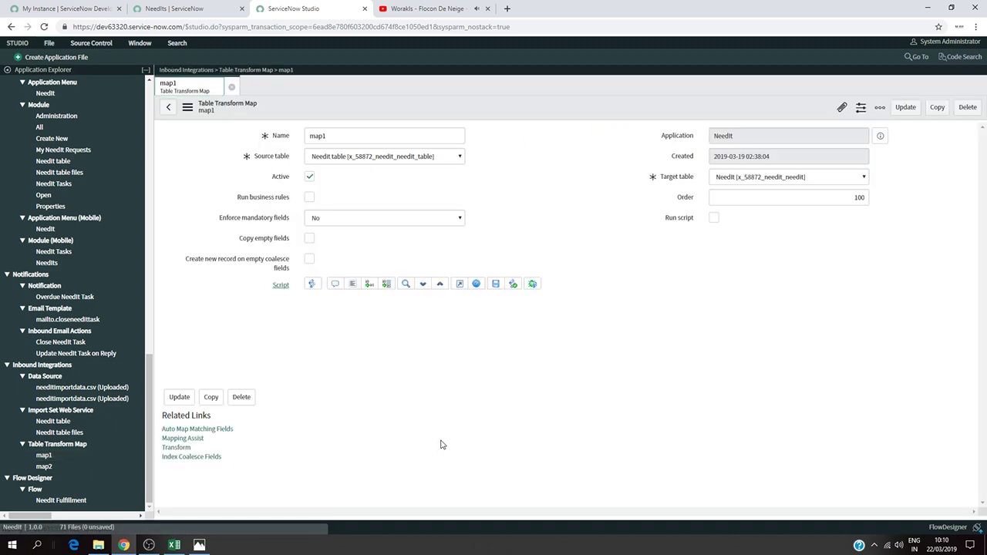
left_click(176, 9)
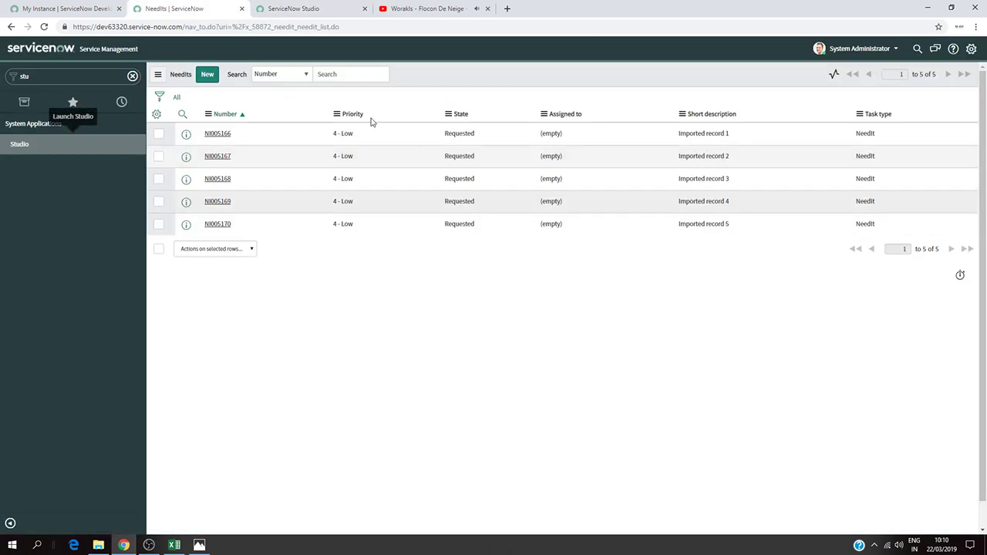
left_click(305, 9)
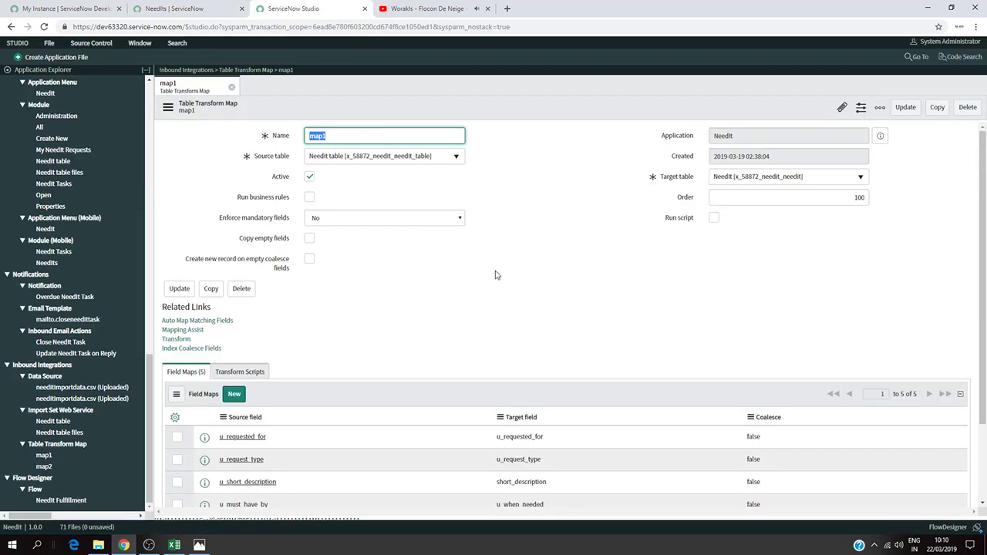
- Examine map1's source and target tables and the source, target and Coalesce values of its field maps
scroll(639, 318, "down", 2)
scroll(489, 330, "up", 2)
scroll(424, 296, "down", 1)
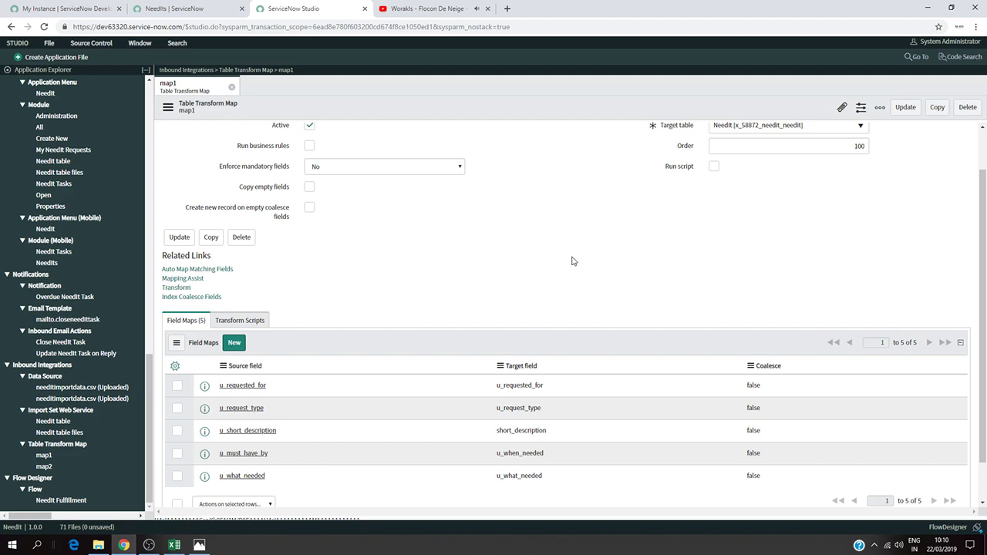
scroll(586, 258, "down", 1)
scroll(593, 256, "up", 2)
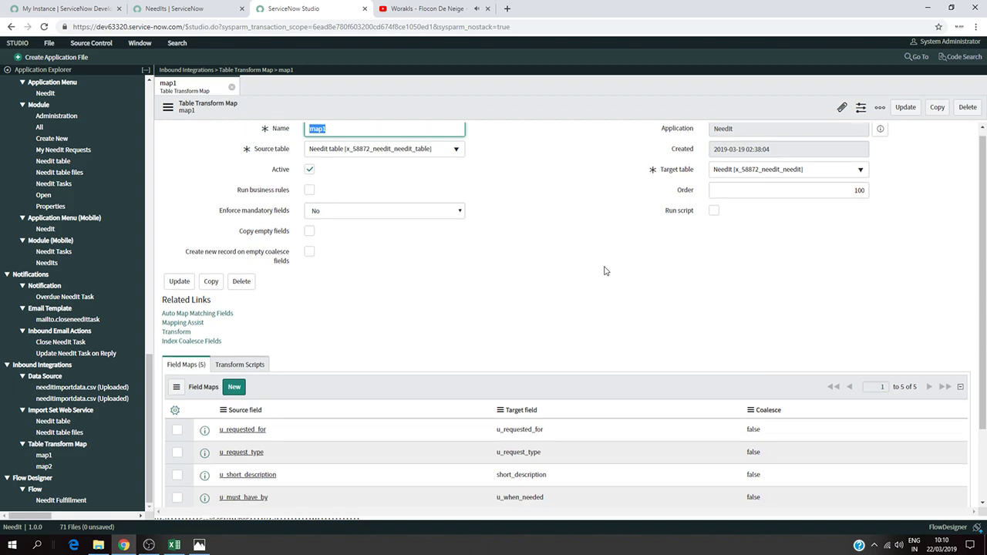
scroll(606, 269, "down", 2)
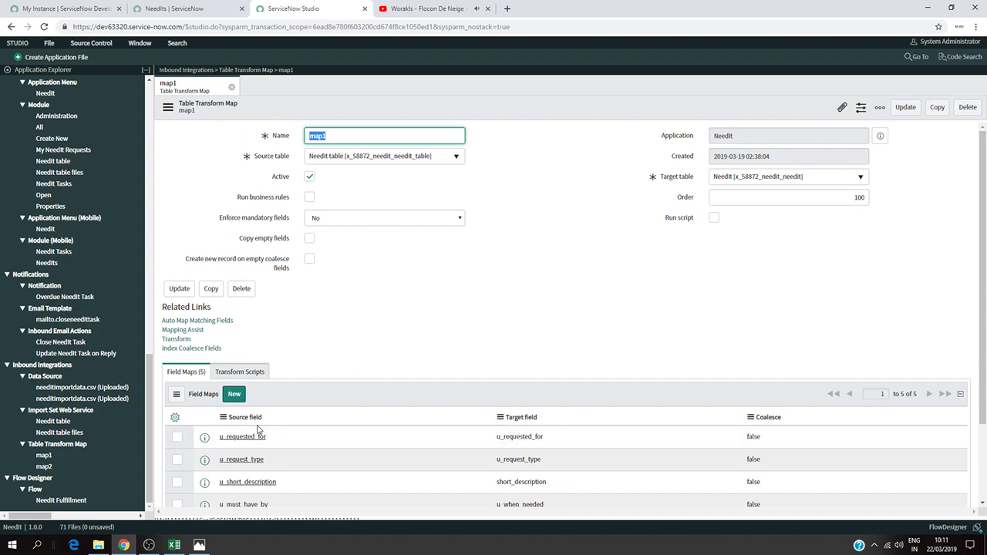
scroll(316, 346, "down", 1)
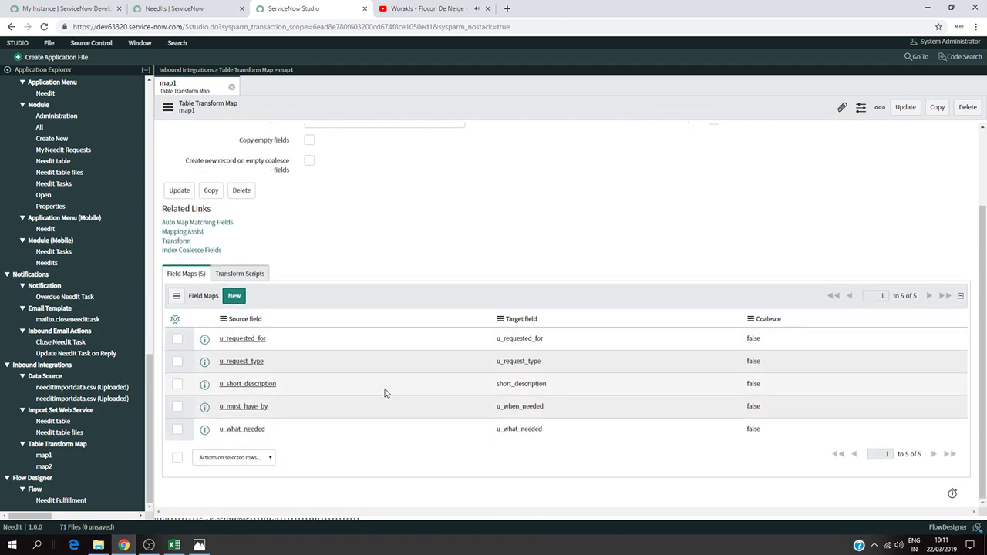
scroll(386, 331, "up", 1)
scroll(390, 309, "down", 1)
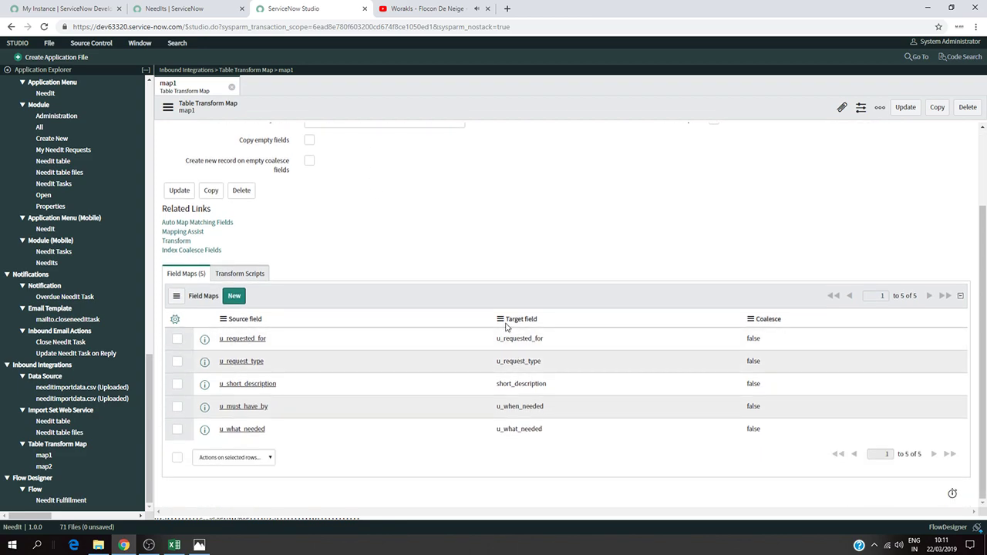
scroll(584, 382, "up", 1)
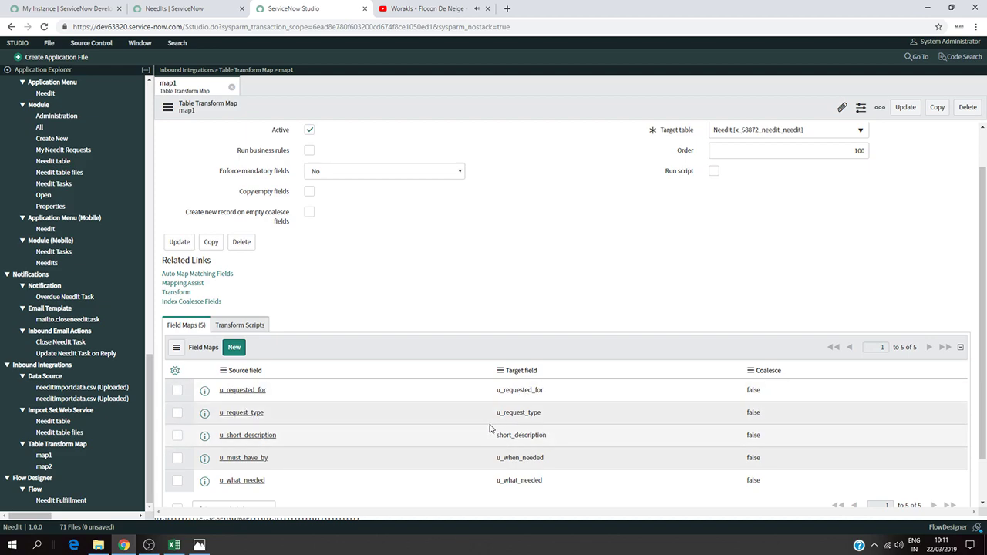
- Set Coalesce to true for map1's u_requested_for field map and update the transform map
double_click(759, 389)
left_click(764, 395)
left_click(775, 415)
left_click(796, 391)
scroll(762, 433, "down", 1)
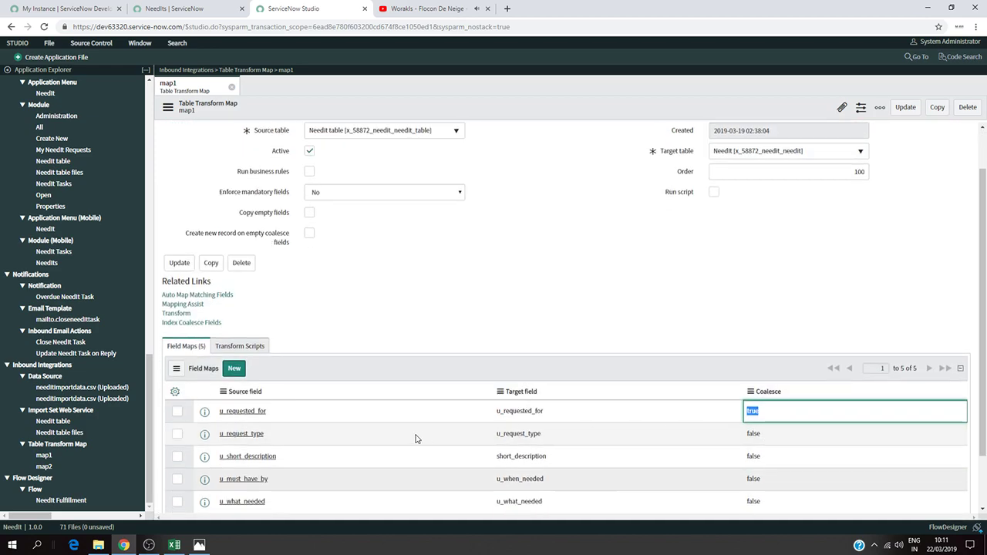
scroll(416, 436, "down", 2)
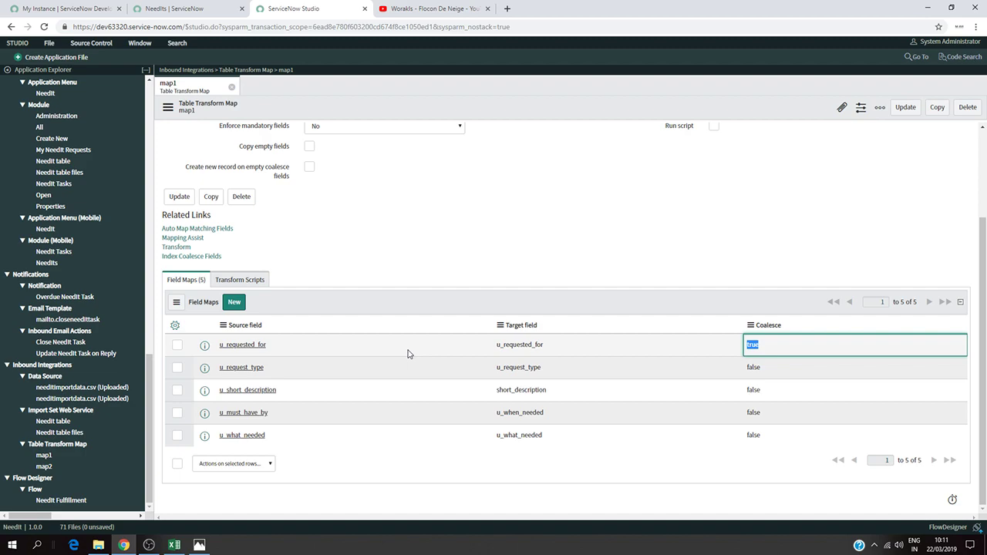
scroll(478, 308, "up", 2)
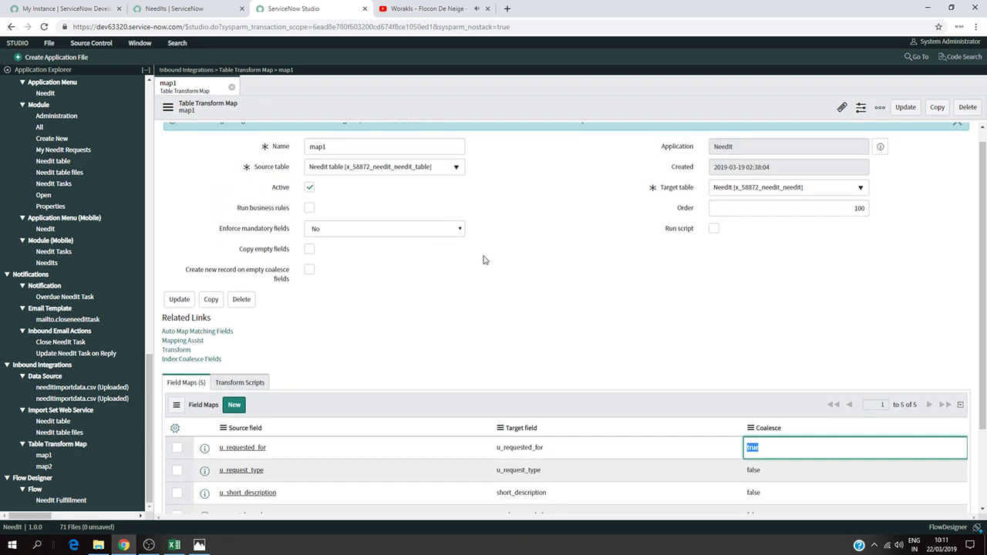
scroll(509, 301, "down", 1)
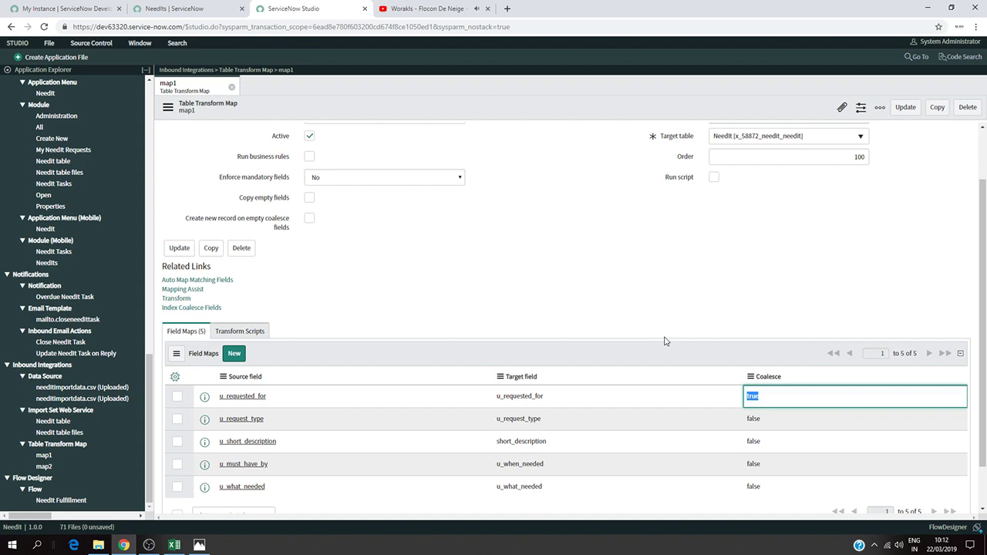
left_click(906, 107)
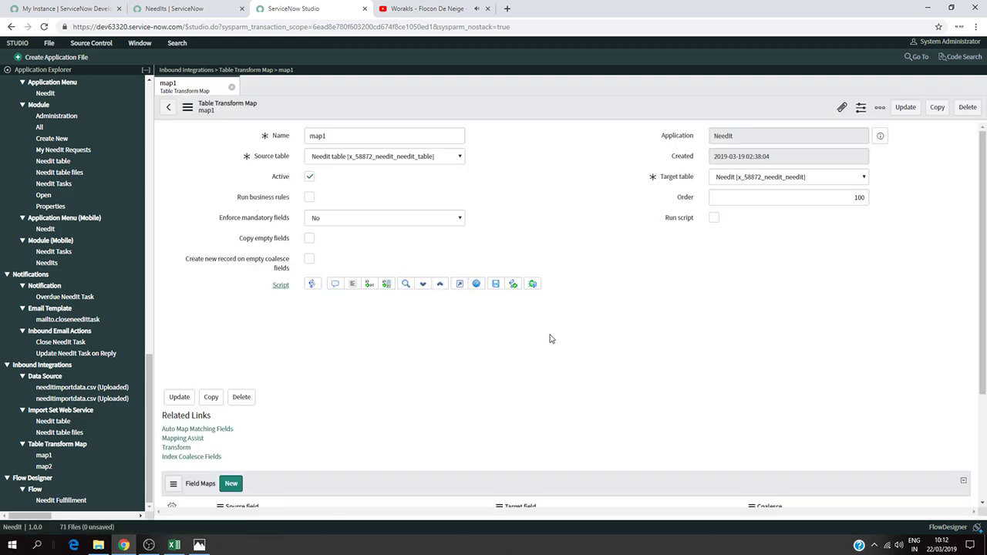
scroll(788, 391, "down", 3)
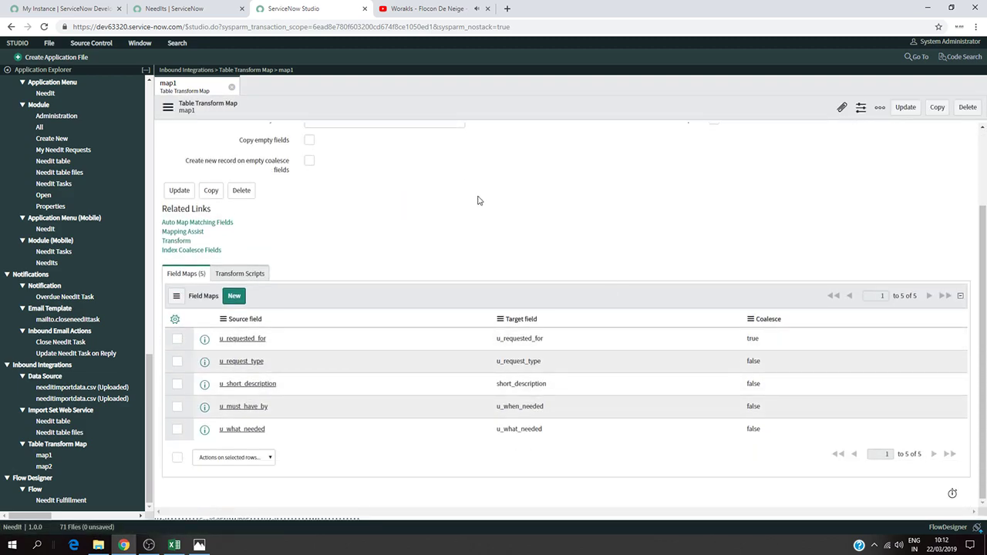
- Return to the NeedIt list, filter the navigator for "system import", and open Load Data
left_click(207, 8)
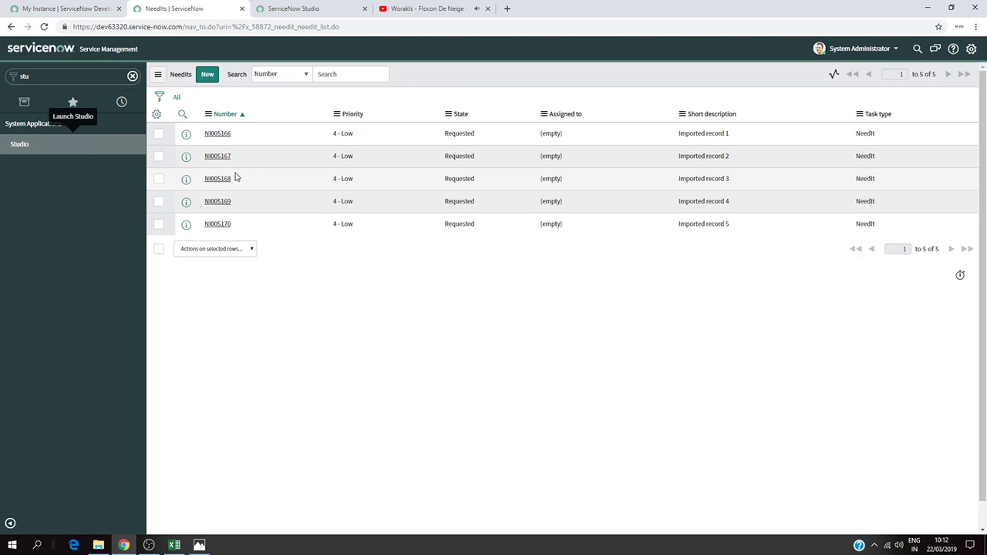
left_click(87, 77)
key("BackSpace")
type("s")
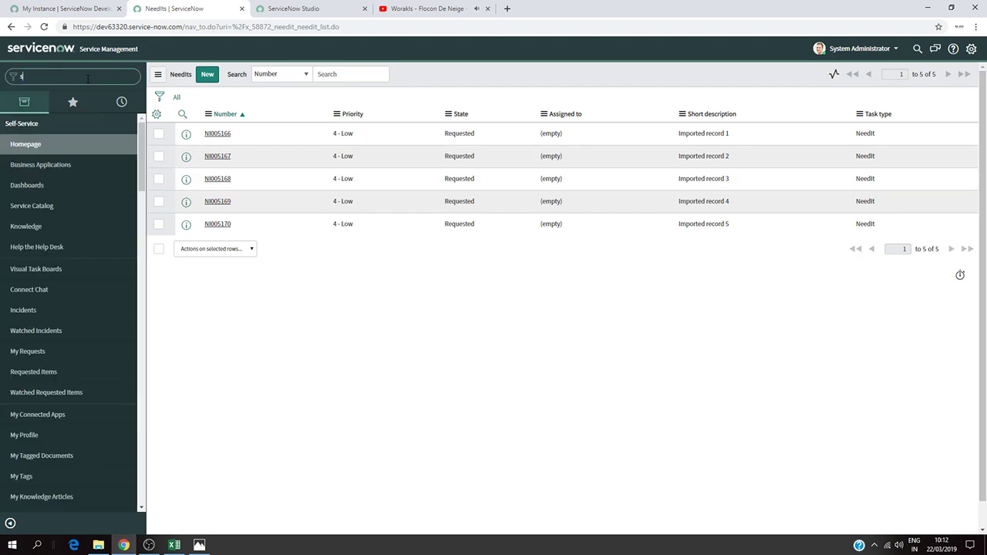
type("ystm")
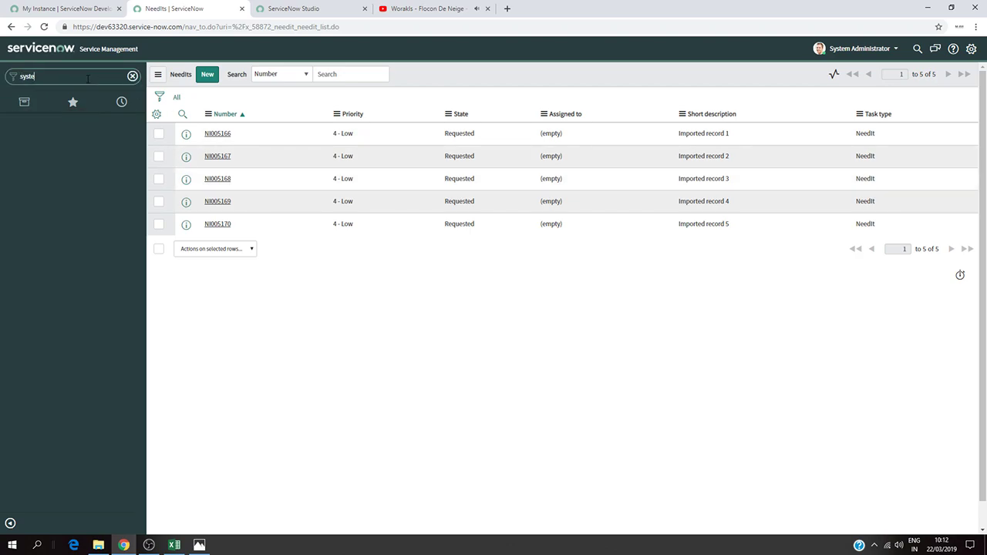
type("m import")
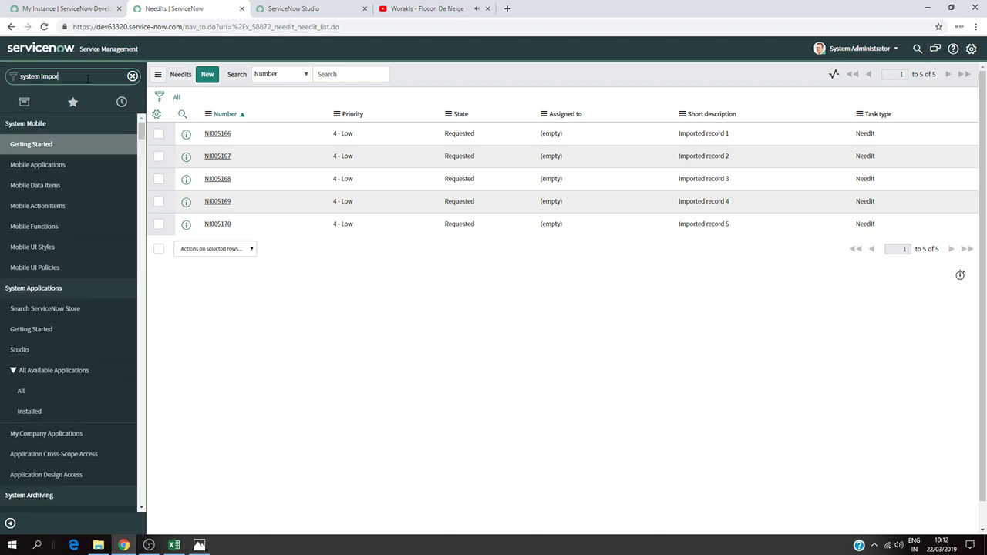
left_click(23, 145)
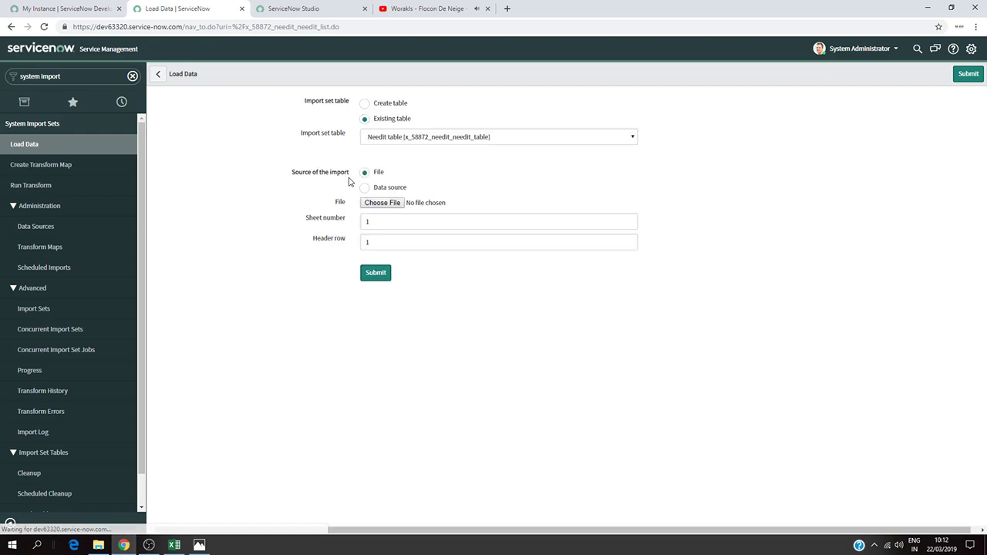
- Load the import file into the existing Needit table import set and proceed to running its transform
left_click(383, 202)
left_click(347, 99)
left_click(403, 260)
left_click(381, 281)
left_click(190, 236)
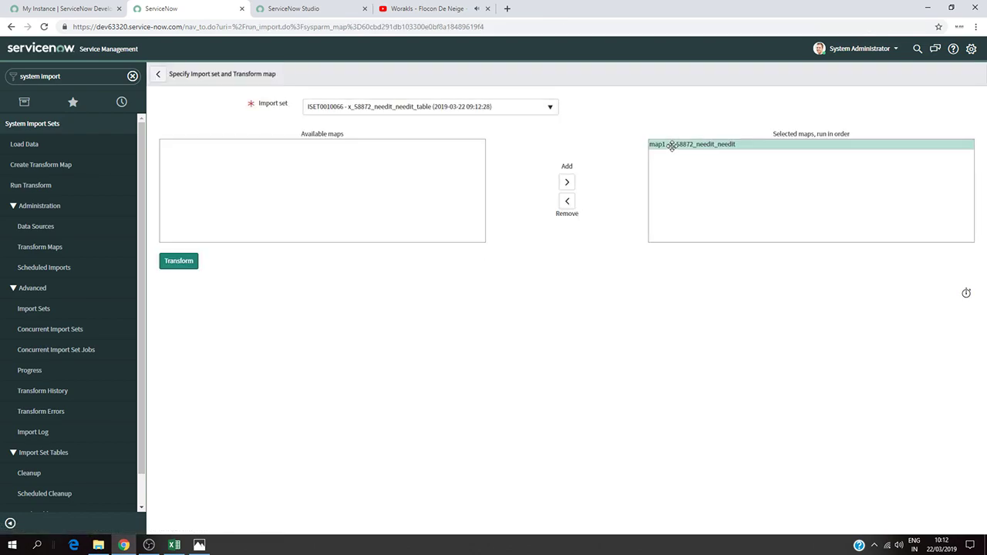
- Transform the new import set with map1 after checking its Coalesce setting, and open the transform history
left_click(343, 13)
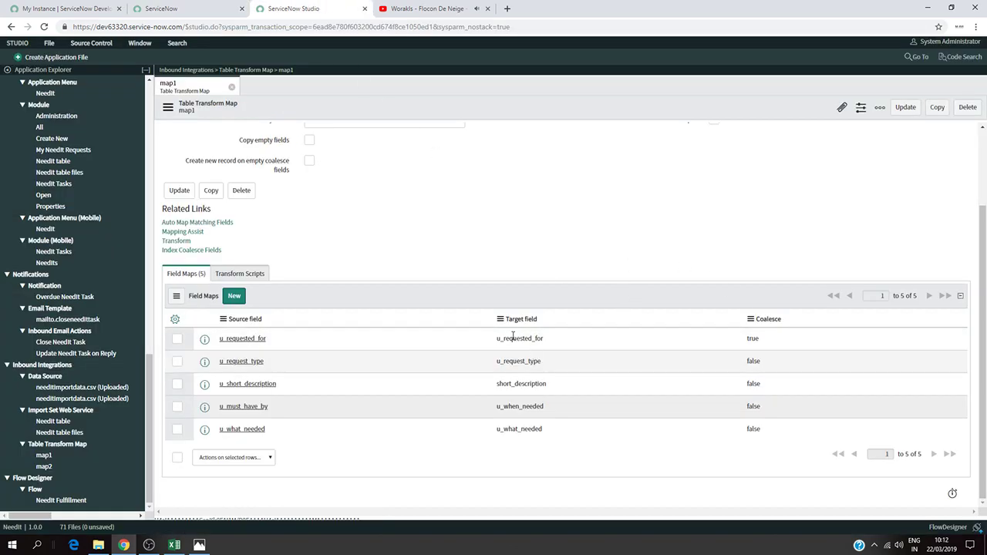
left_click(206, 16)
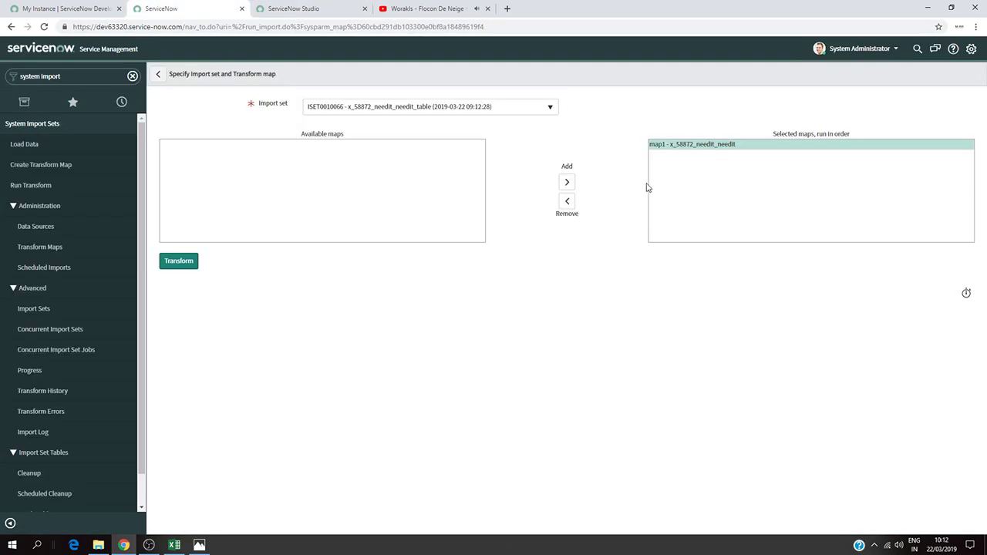
left_click(195, 264)
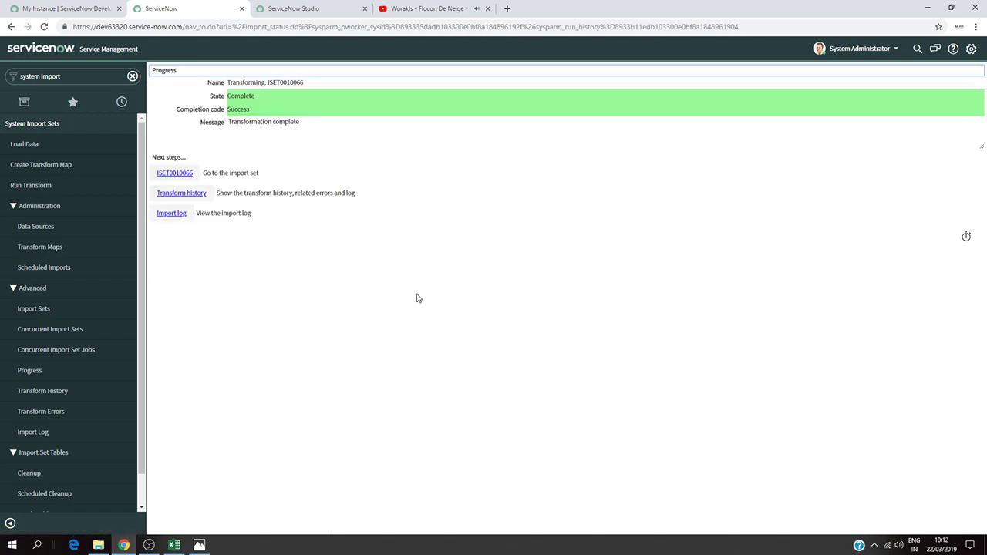
left_click(177, 196)
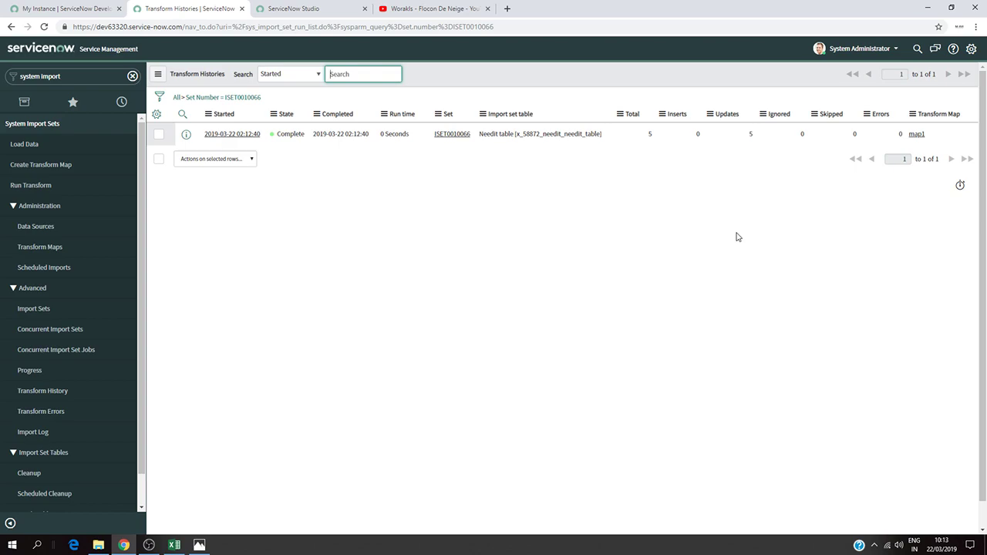
- Filter the navigator for "needit", list all NeedIt records, and open Imported record 1 to check its updated fields
left_click(66, 76)
type("needit")
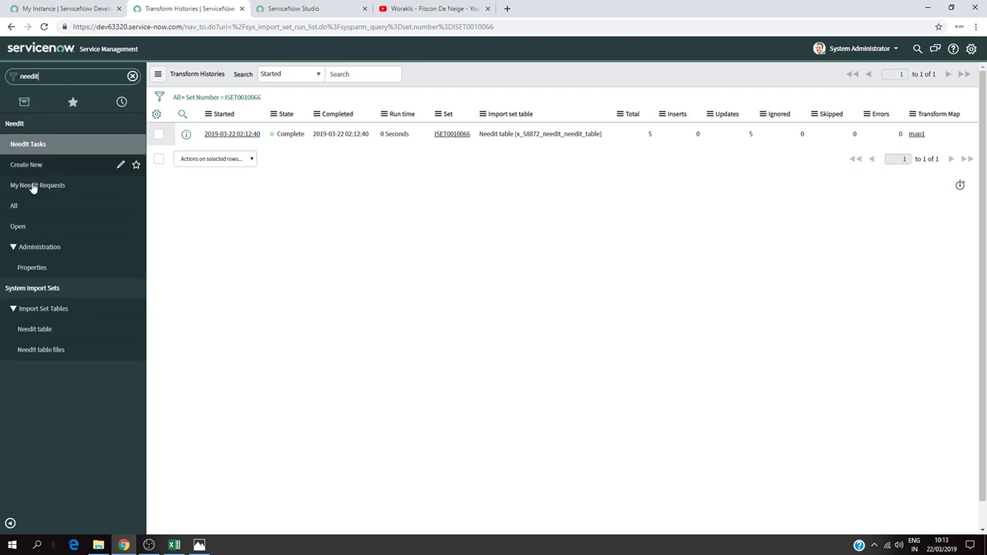
left_click(40, 206)
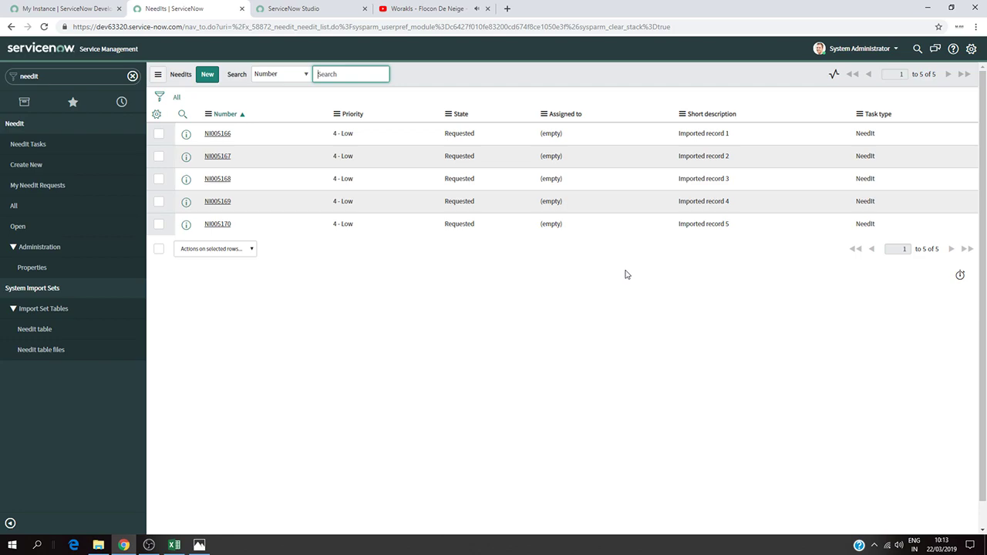
left_click(222, 134)
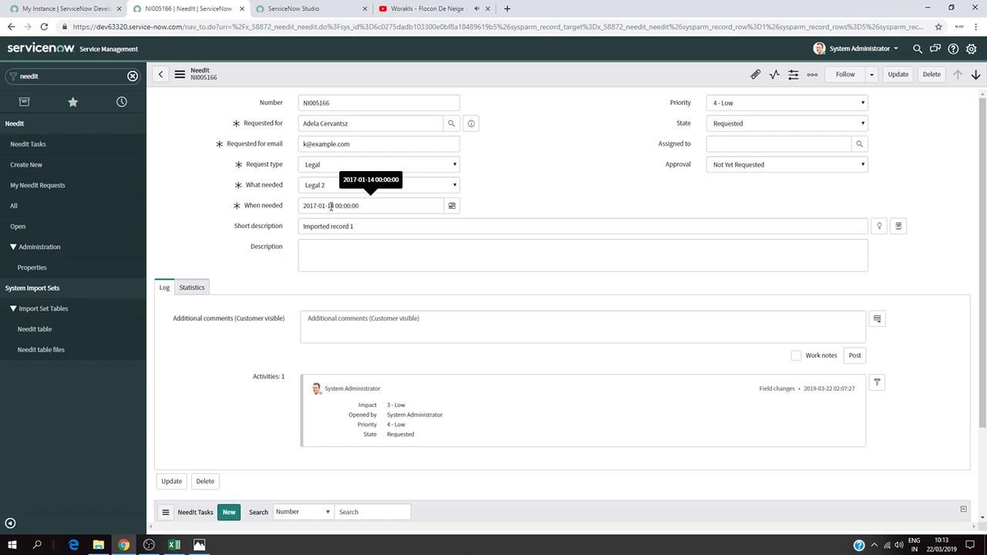
- Compare Imported record 1 with the Excelfile.PNG picture and the needitimportdata spreadsheet, and return to the NeedIt record in the browser
left_click(199, 545)
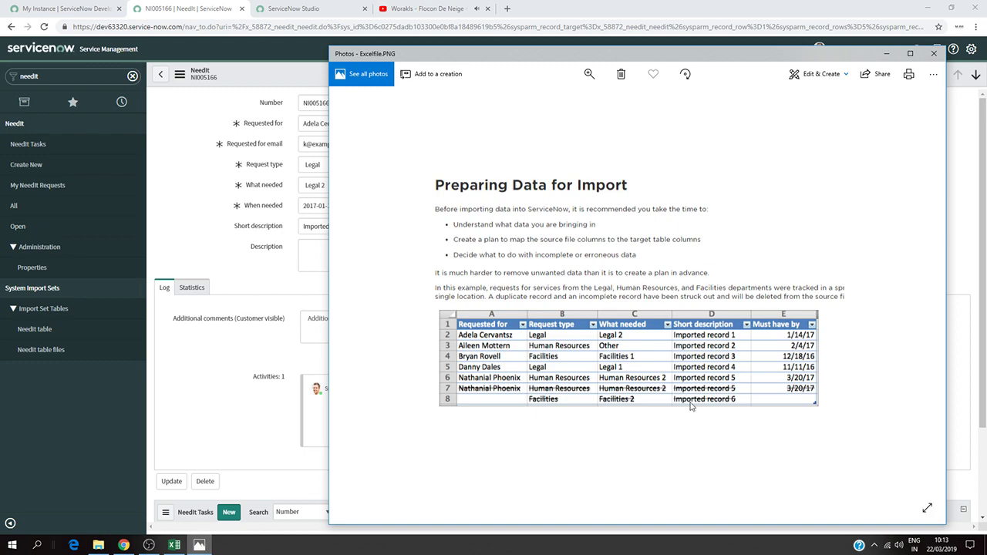
left_click(174, 544)
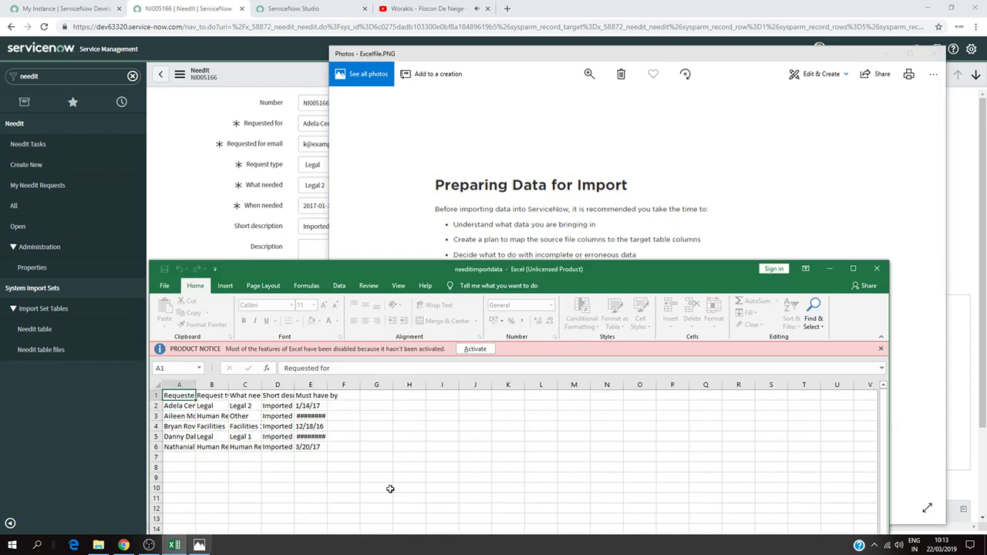
left_click(265, 186)
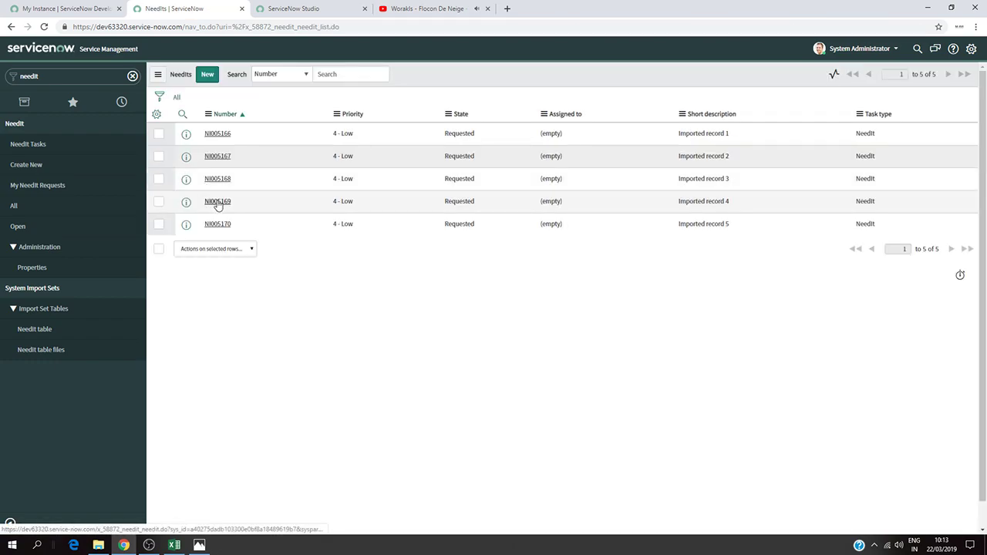
- Open Imported record 4 from the NeedIt list and compare its fields with the needitimportdata spreadsheet and the Excelfile.PNG picture
left_click(215, 199)
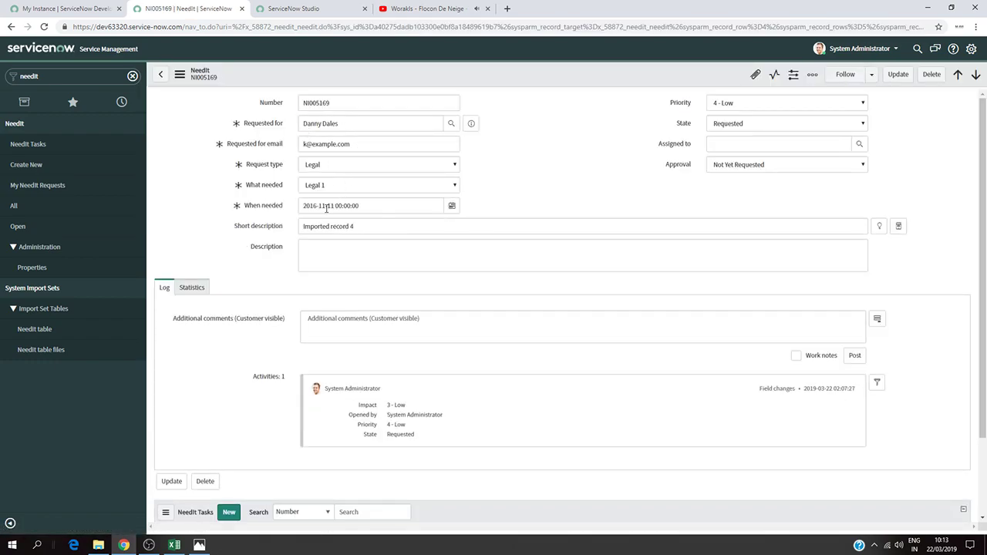
left_click(174, 545)
left_click(228, 229)
left_click(199, 545)
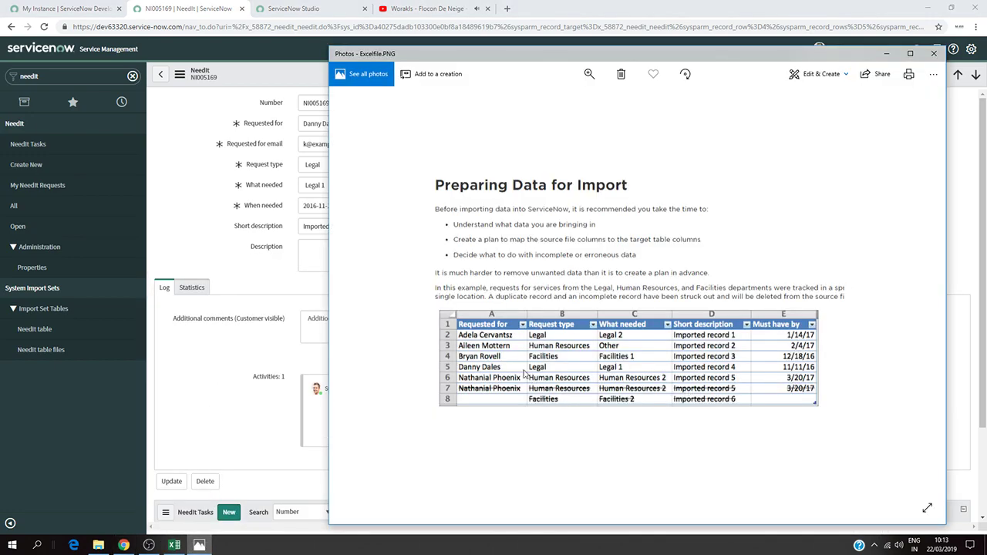
- Go back to the Imported record 4 form, check the Coalesce settings of map1's field maps in ServiceNow Studio, and return to the record
left_click(316, 213)
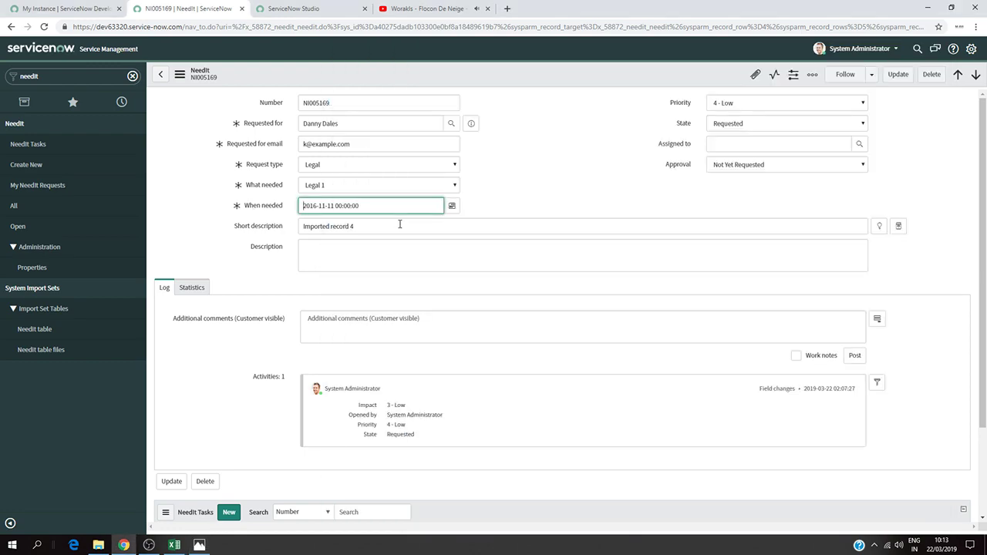
left_click(297, 8)
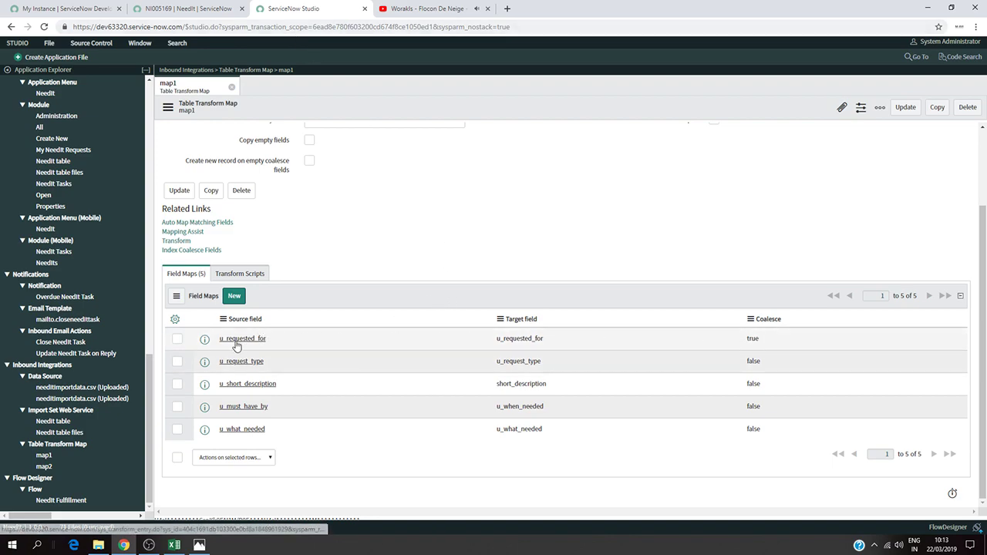
left_click(188, 9)
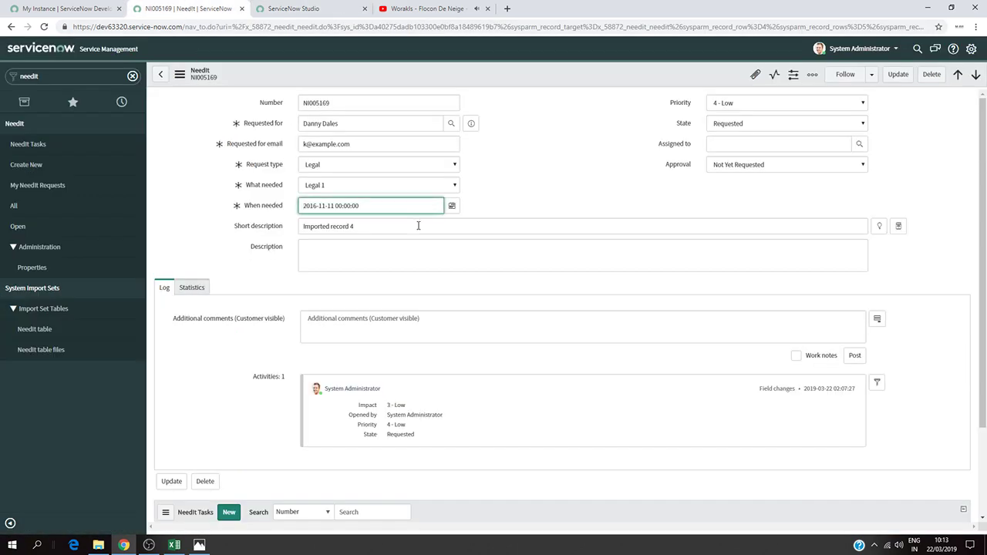